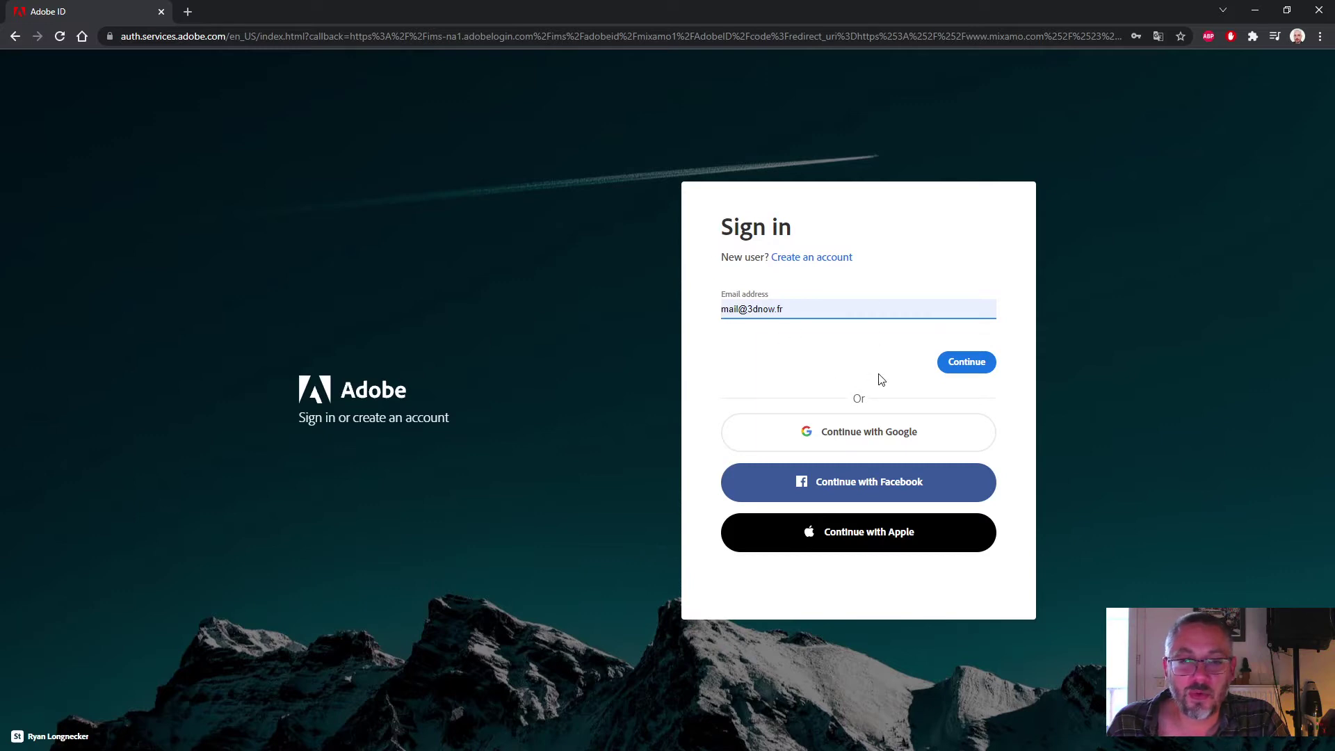
Step: Sign in to the Adobe account with its e-mail address and password, skipping the offer to sign in without a password
click(978, 369)
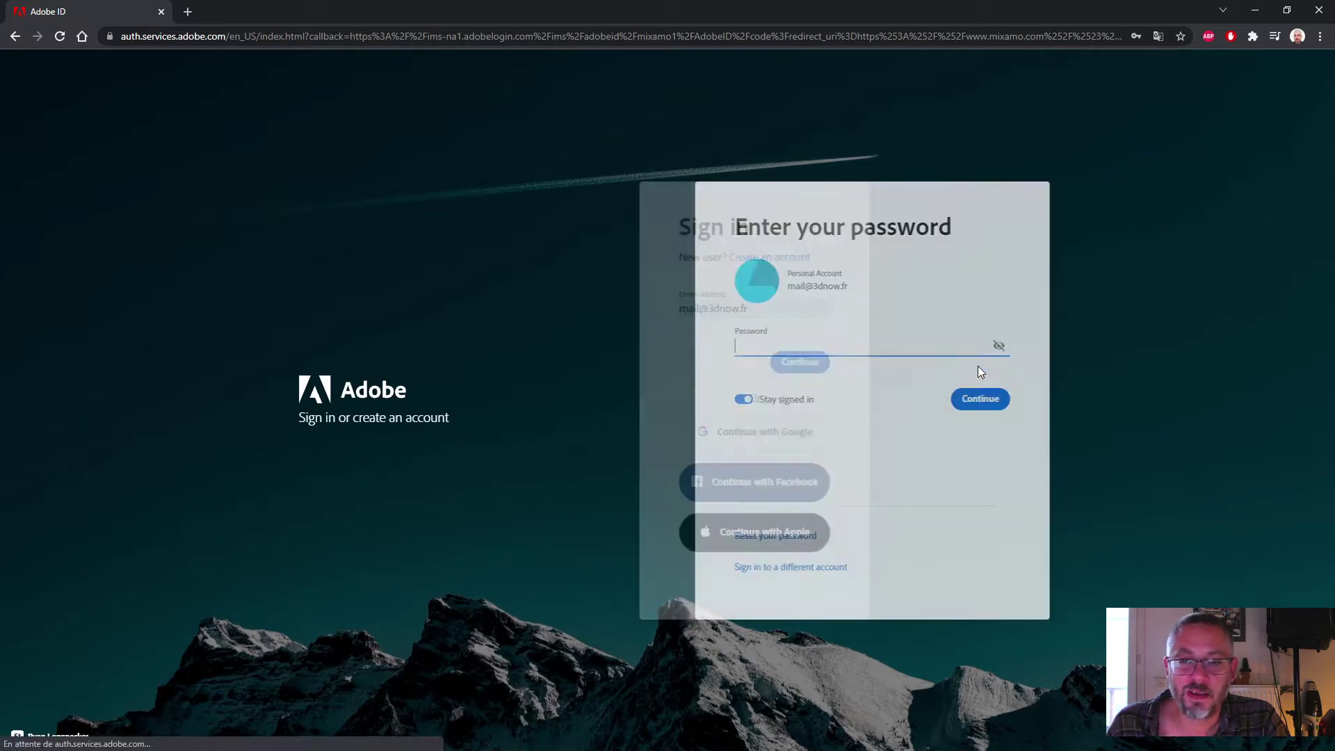
click(966, 398)
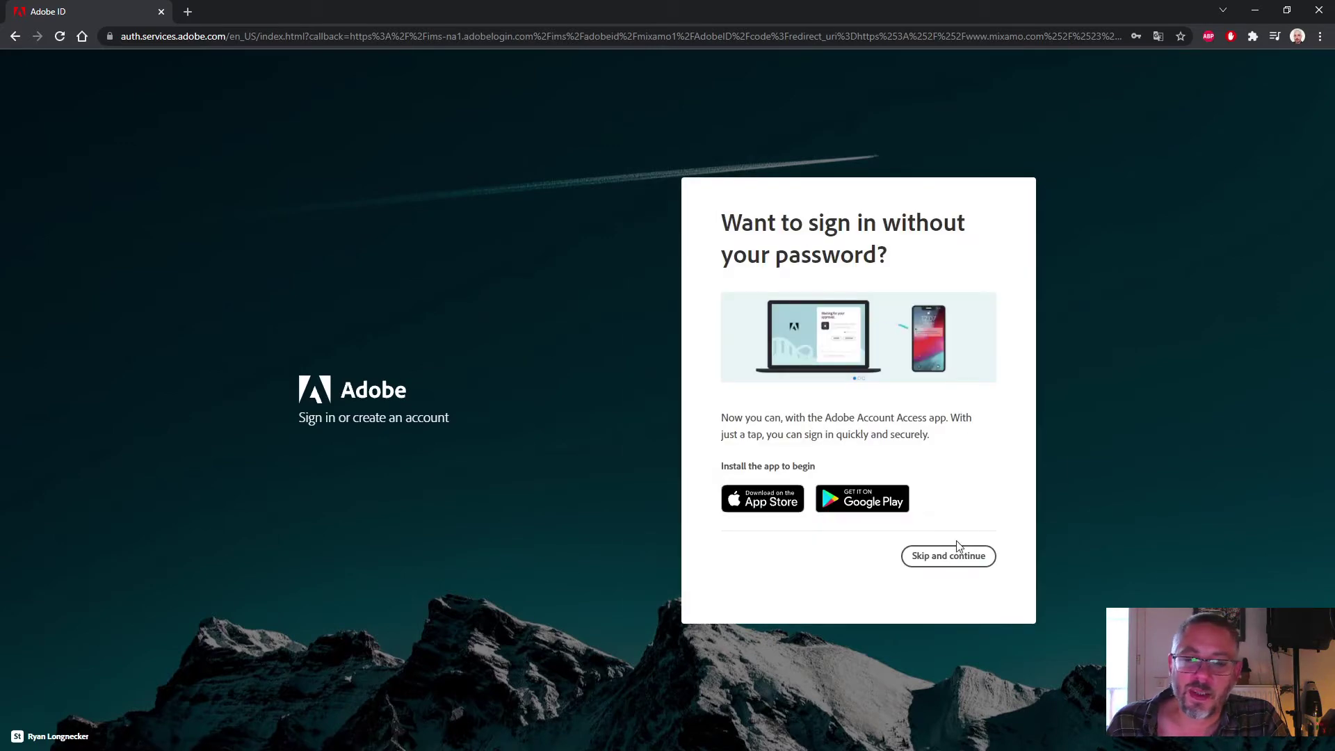
click(958, 557)
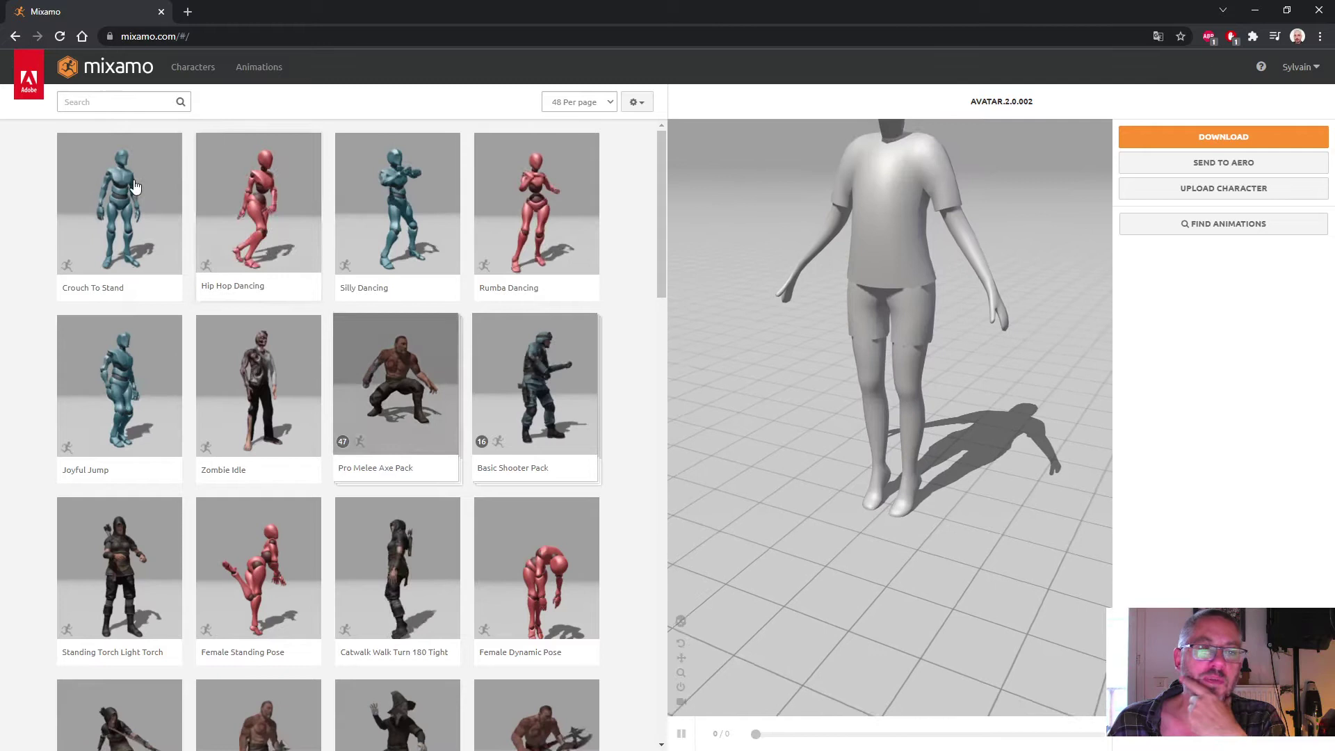
Step: Browse the gallery of ready-made characters down to the end of its first page
click(204, 74)
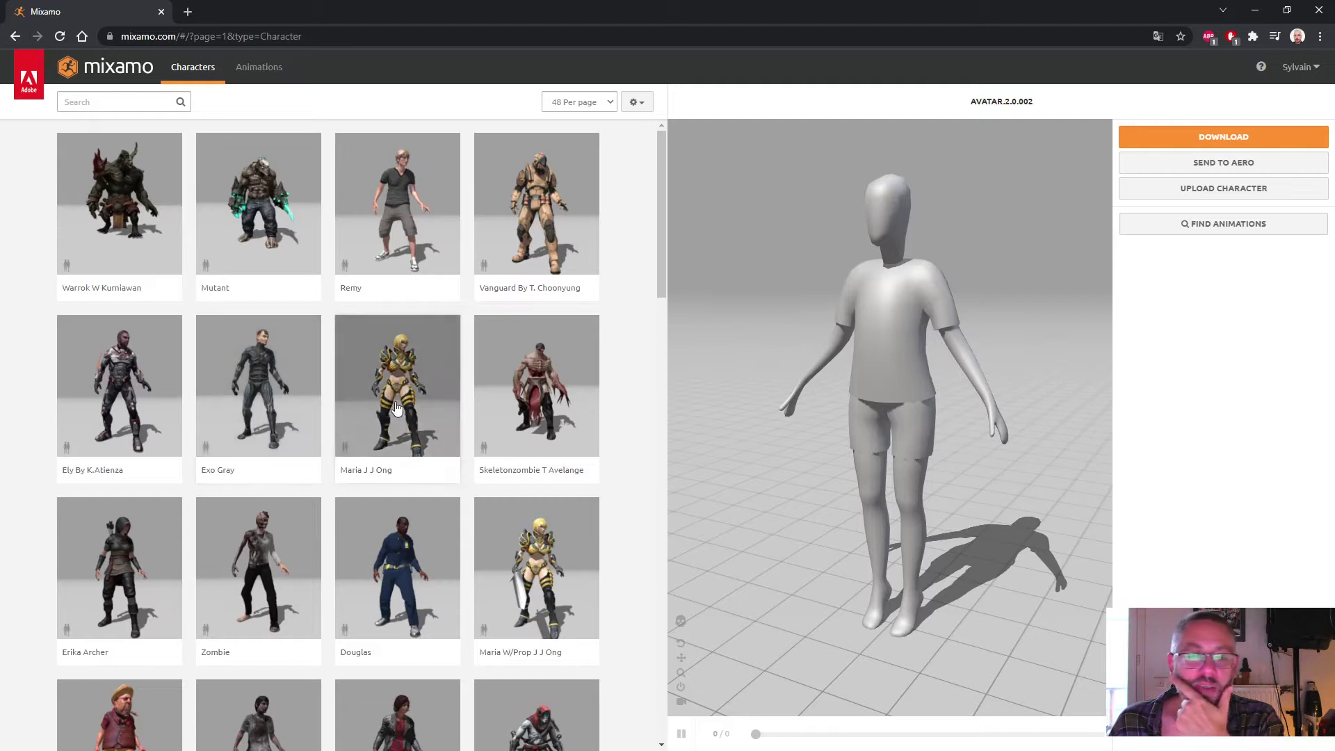
scroll(393, 421, down, 20)
scroll(390, 425, down, 3)
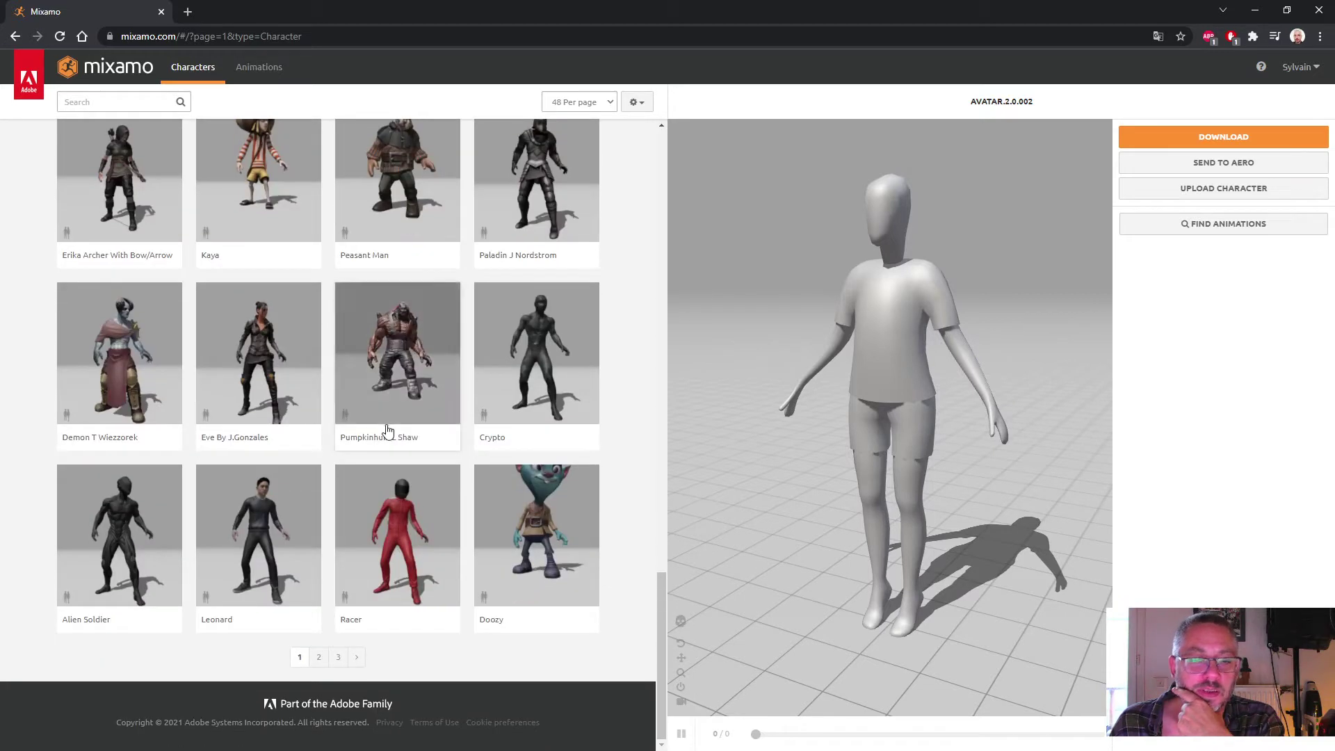
scroll(448, 525, up, 15)
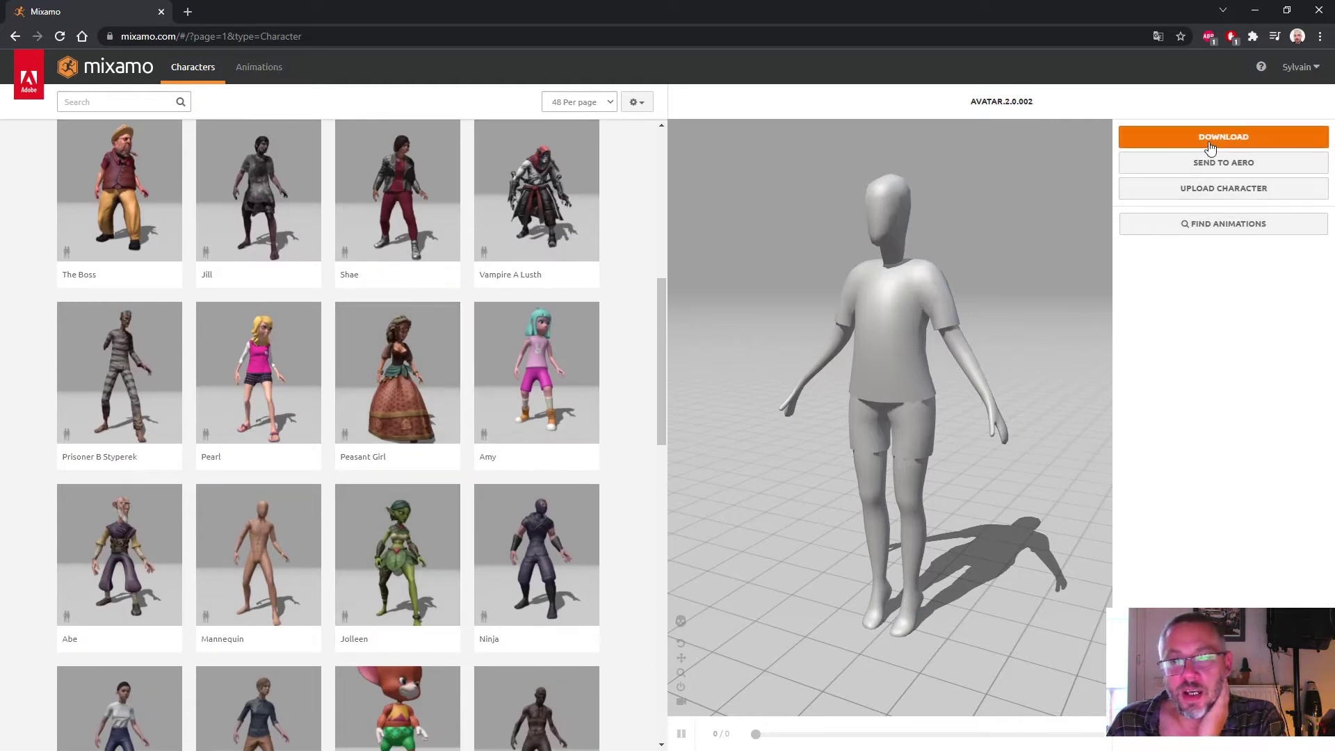
Step: Upload avatar.2.0.002.fbx from the ABA 2021 > ABA Avatar 2.0 folder as a new character and accept its front-facing orientation
click(1205, 189)
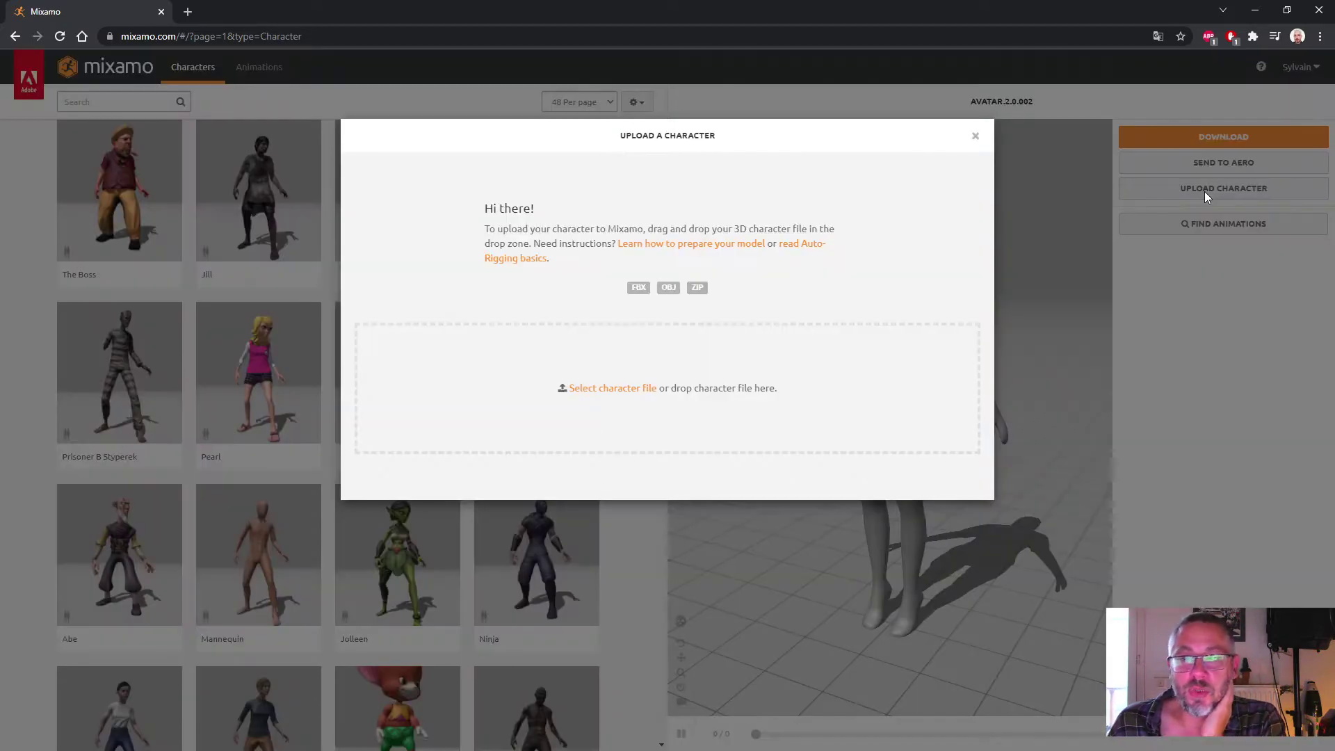
click(602, 392)
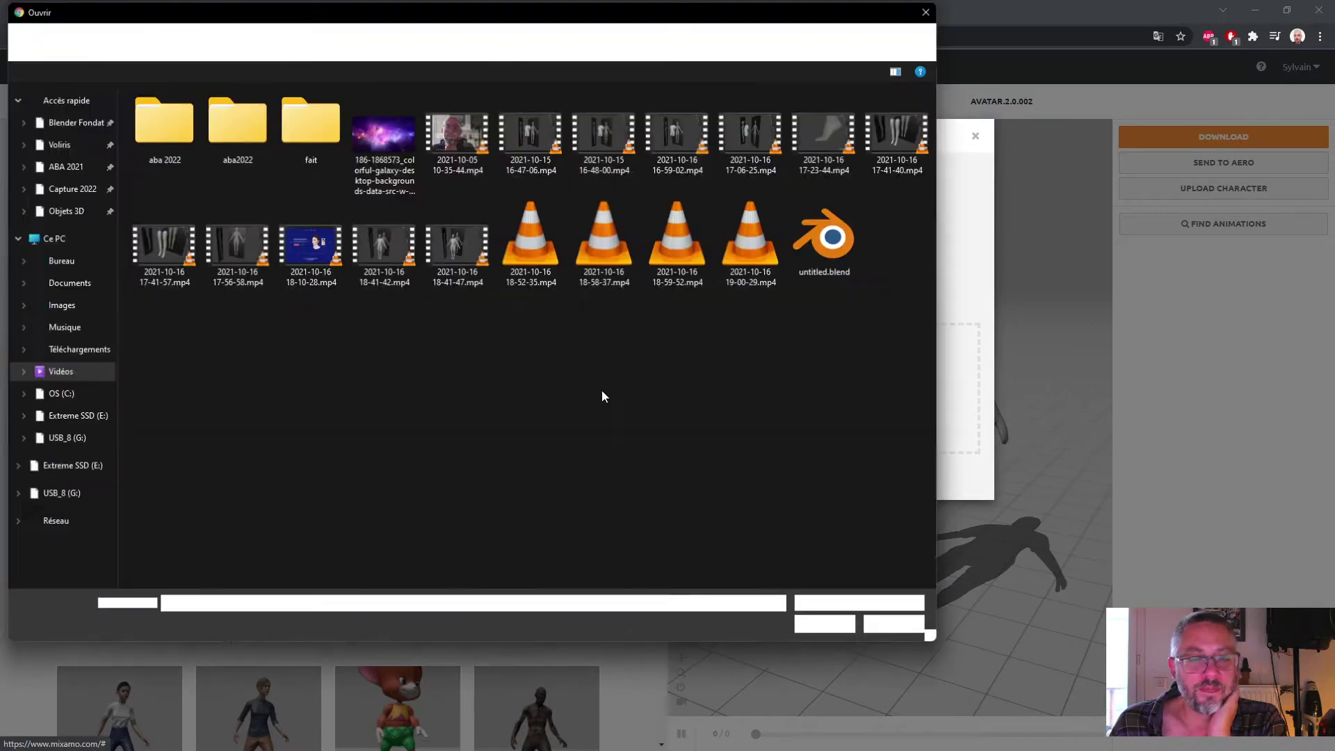
click(69, 167)
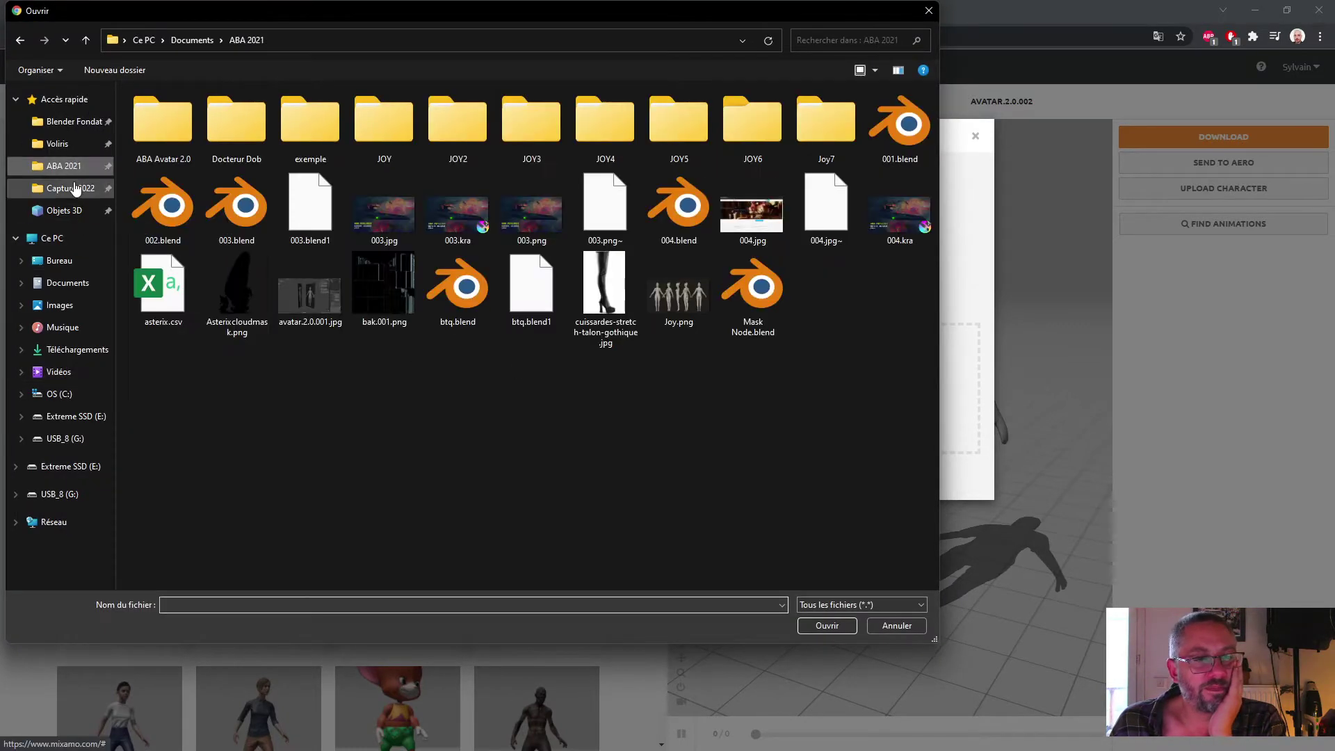
double_click(159, 123)
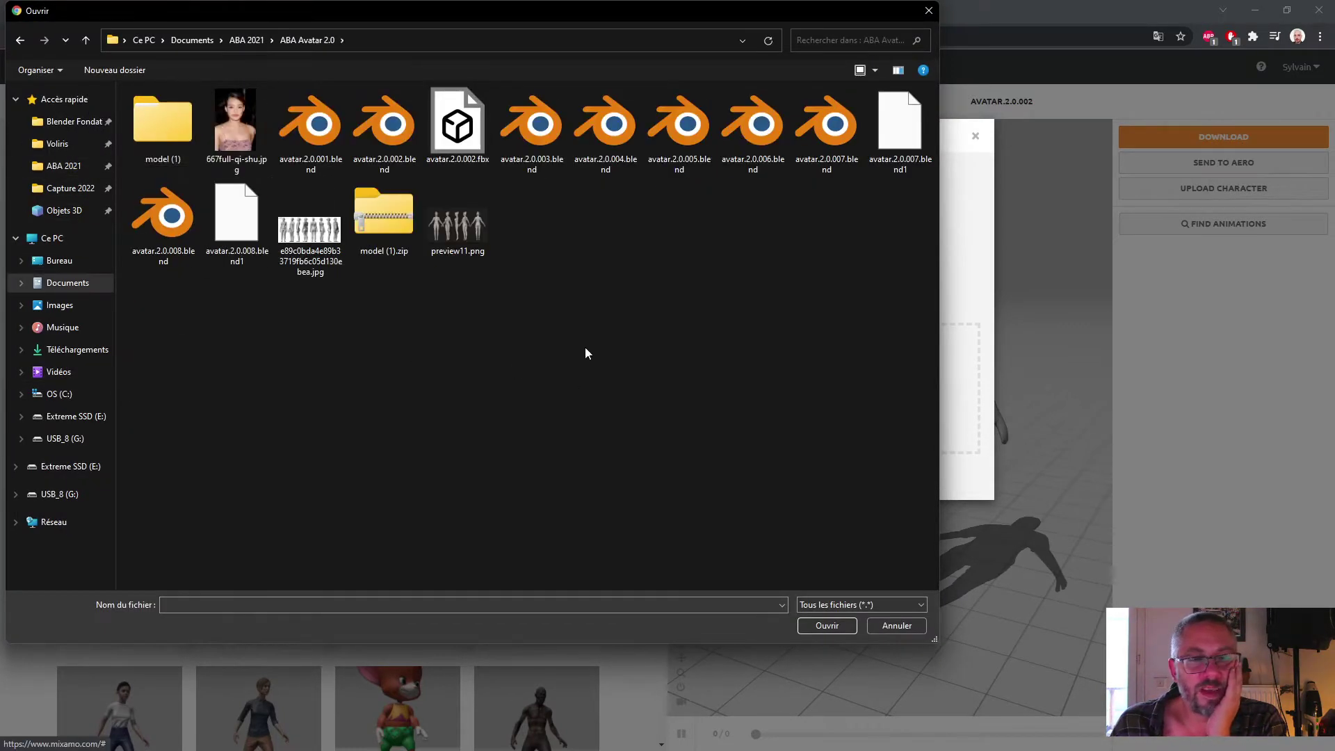
double_click(459, 131)
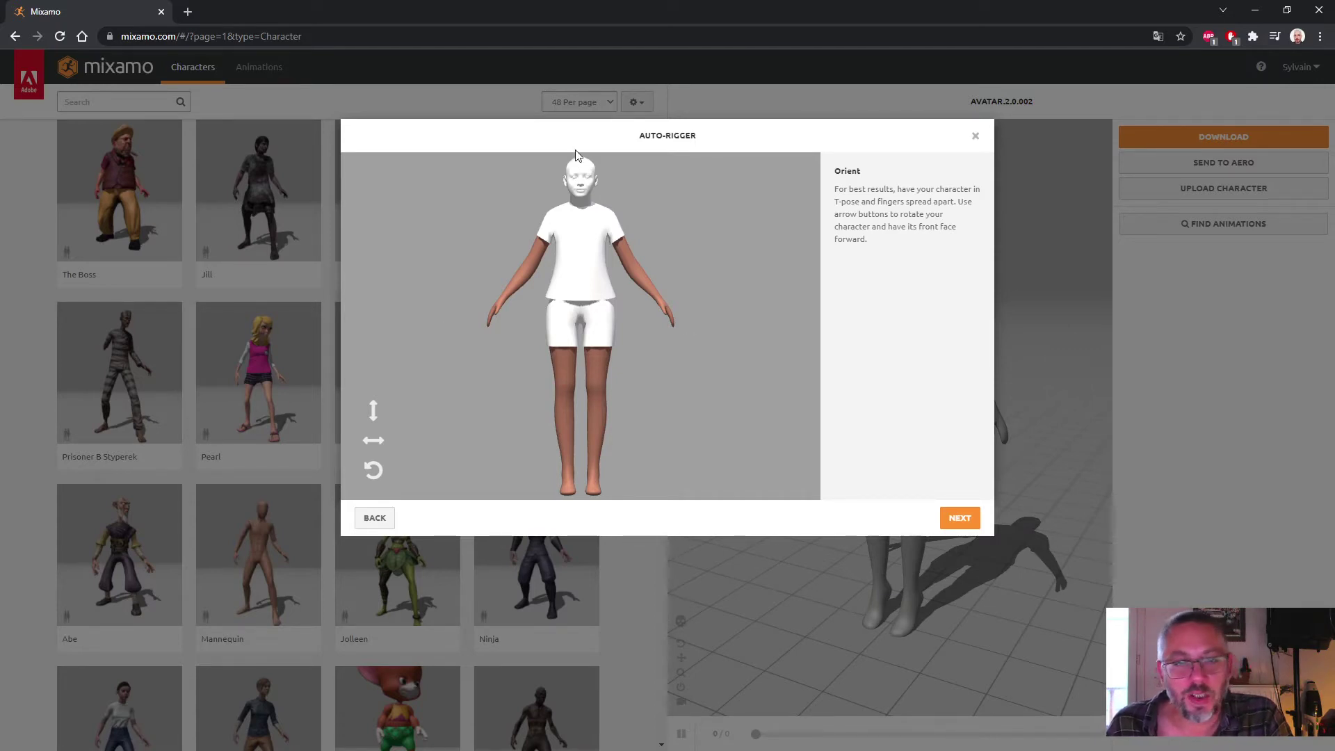
click(959, 518)
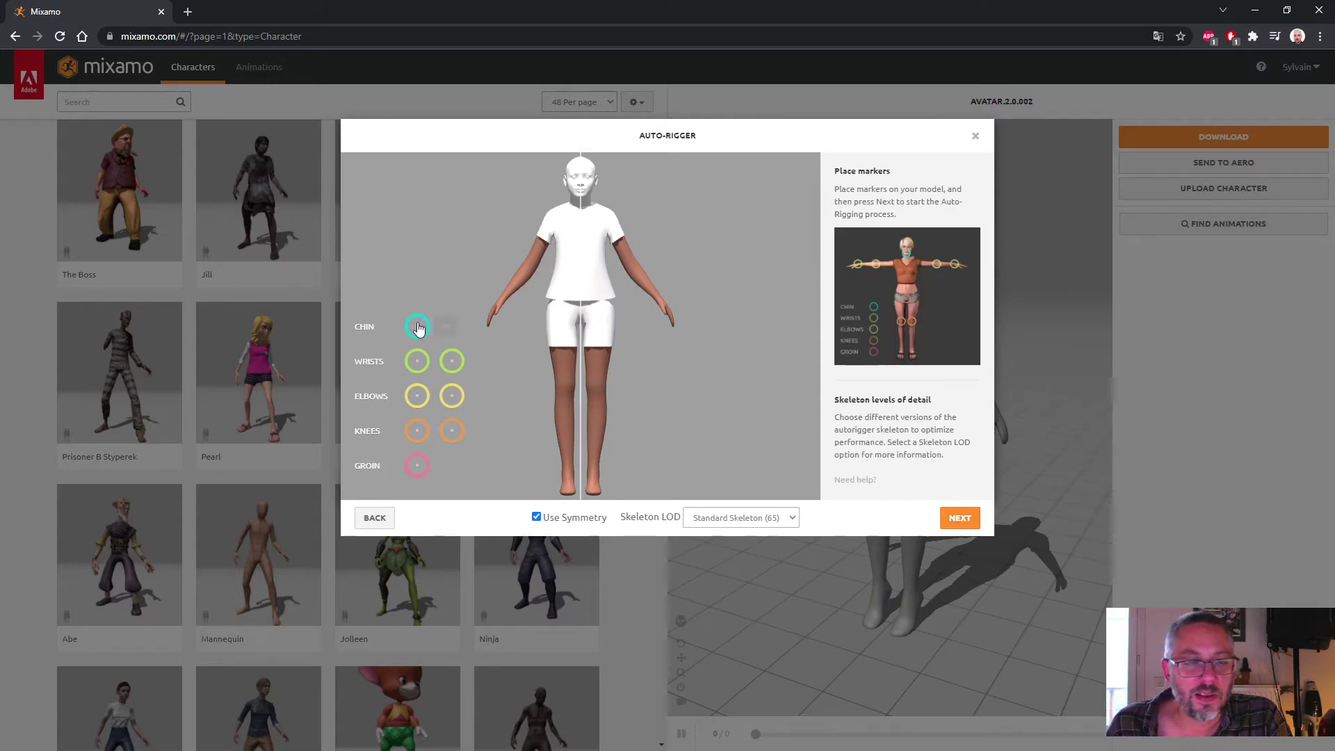
Step: Place the chin, wrist, elbow, knee and groin markers on the matching body parts of the character, using symmetry
mouse_move(418, 327)
mouse_down()
mouse_move(570, 234)
mouse_move(579, 202)
mouse_up()
drag(417, 361, 505, 304)
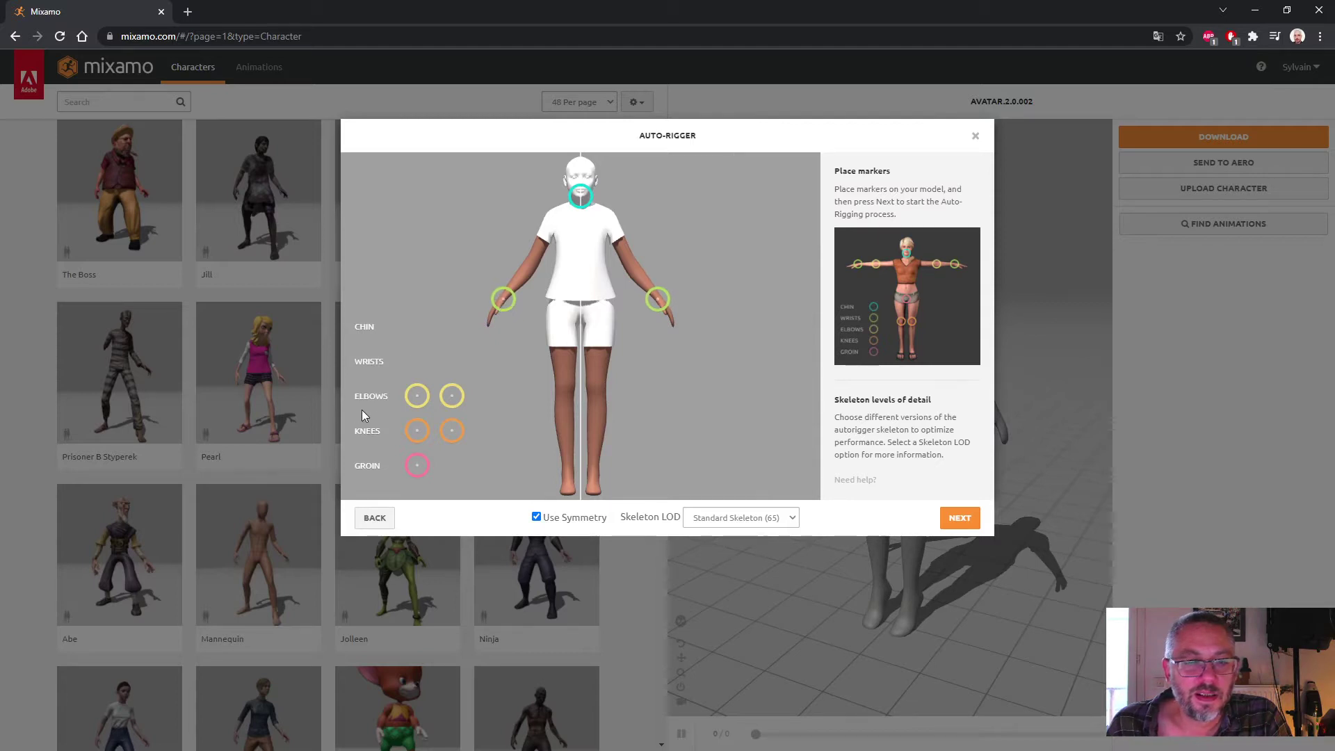
drag(412, 402, 528, 275)
mouse_move(417, 431)
mouse_down()
mouse_move(514, 433)
mouse_move(567, 390)
mouse_up()
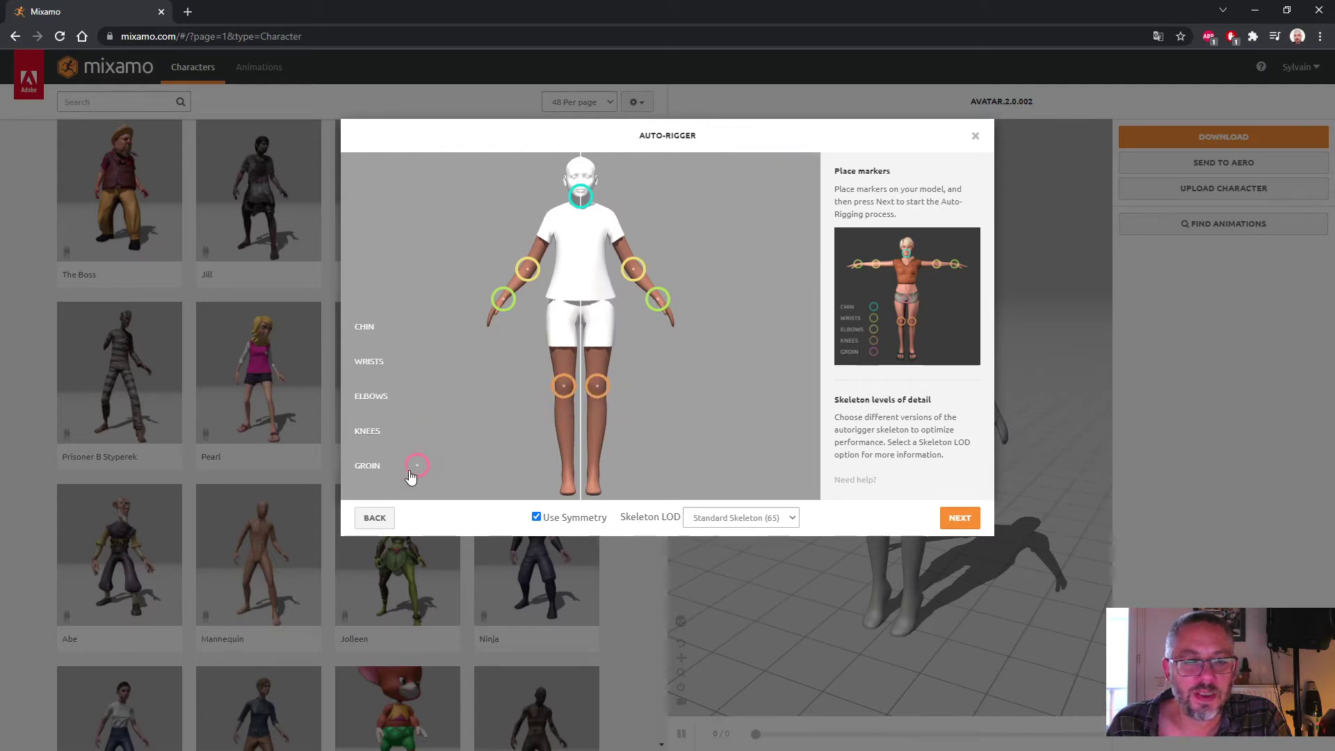
mouse_move(413, 471)
mouse_down()
mouse_move(576, 344)
mouse_move(581, 316)
mouse_up()
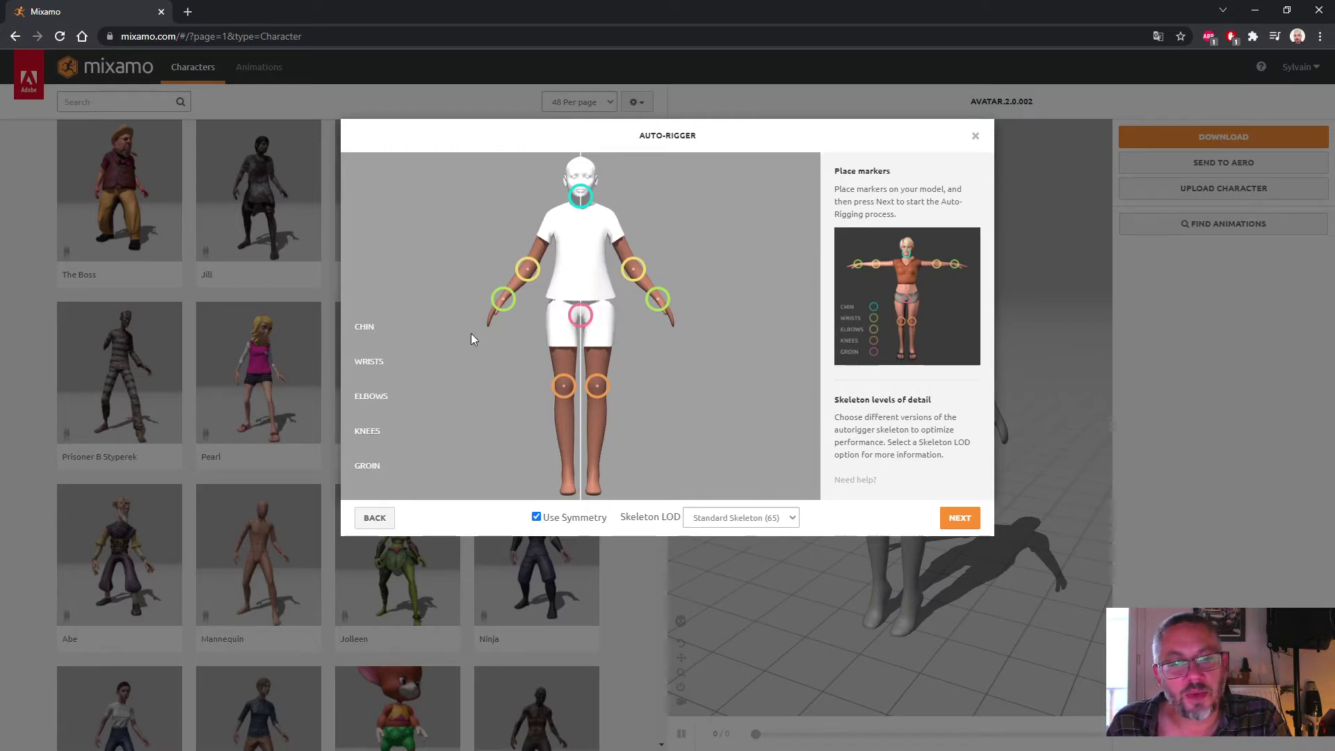
Step: Set the Skeleton LOD to 2 Chain Fingers (41), run the auto-rigger and accept the rigged character
click(769, 518)
click(732, 552)
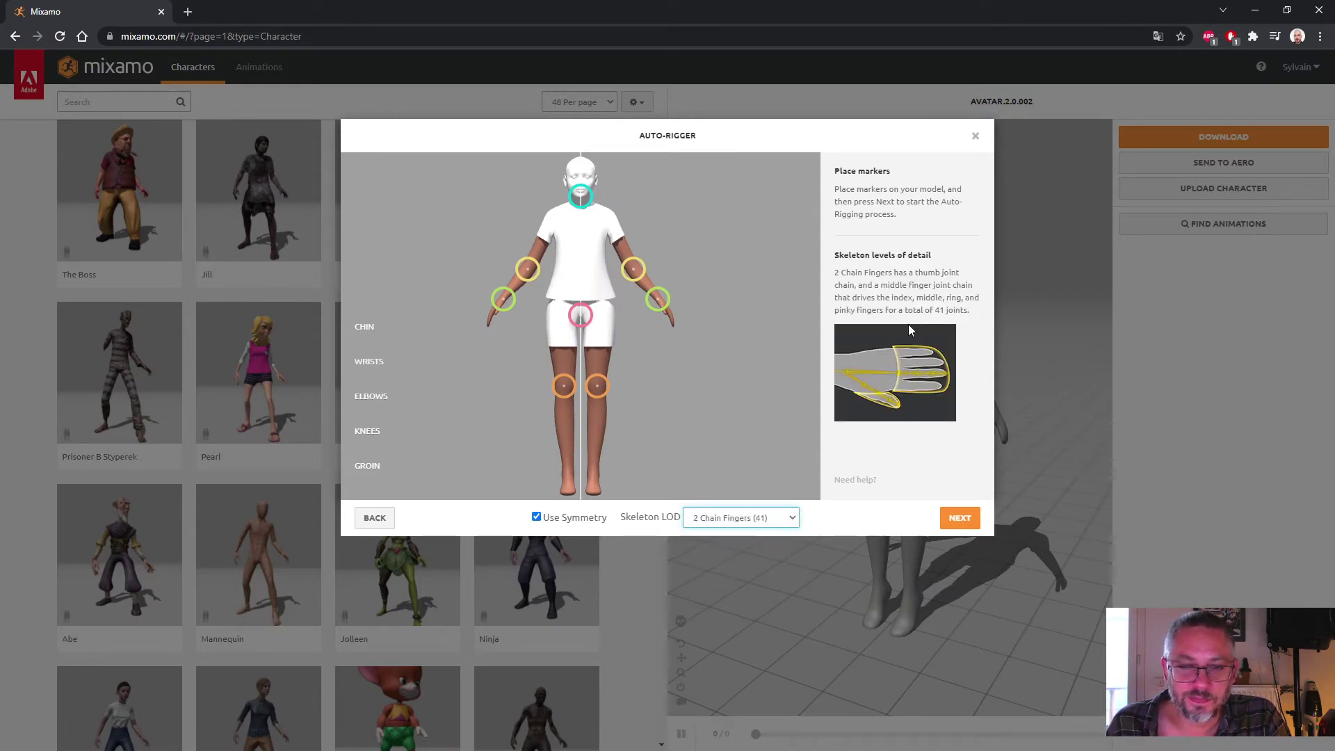
click(959, 519)
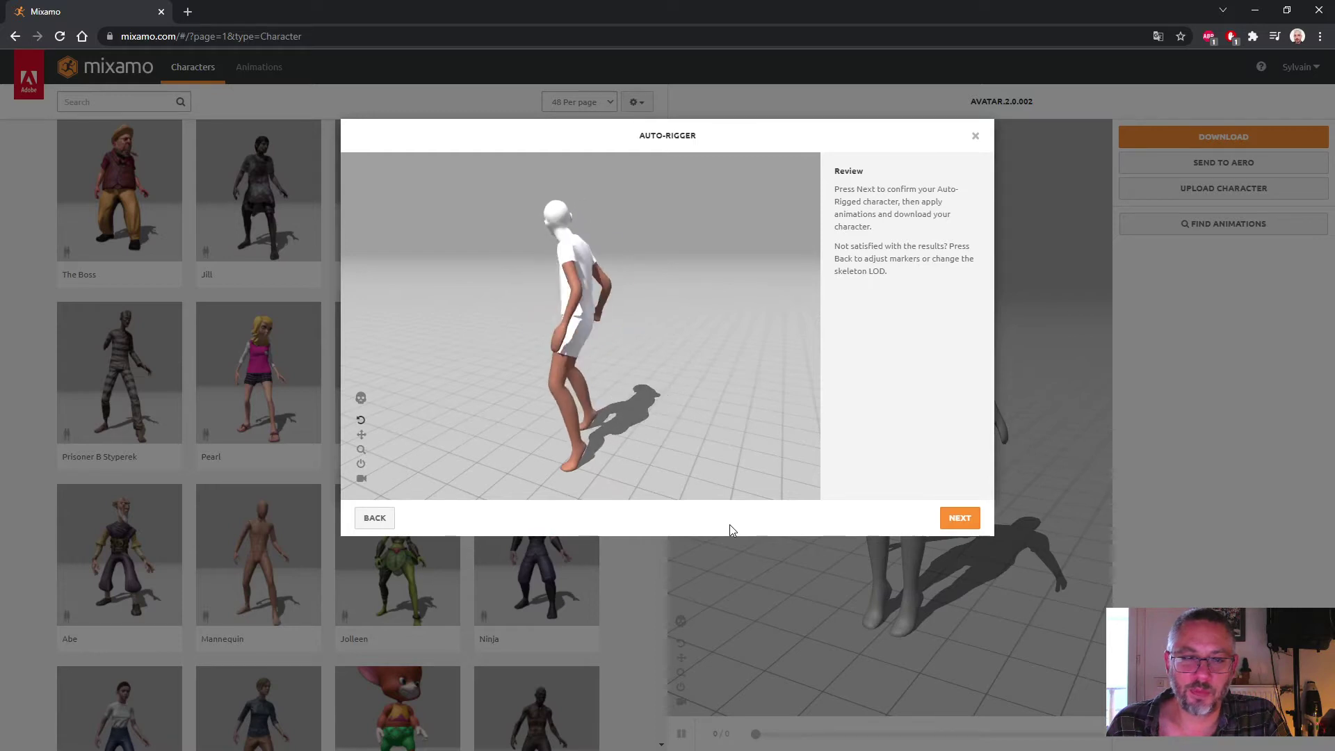
click(945, 527)
click(951, 519)
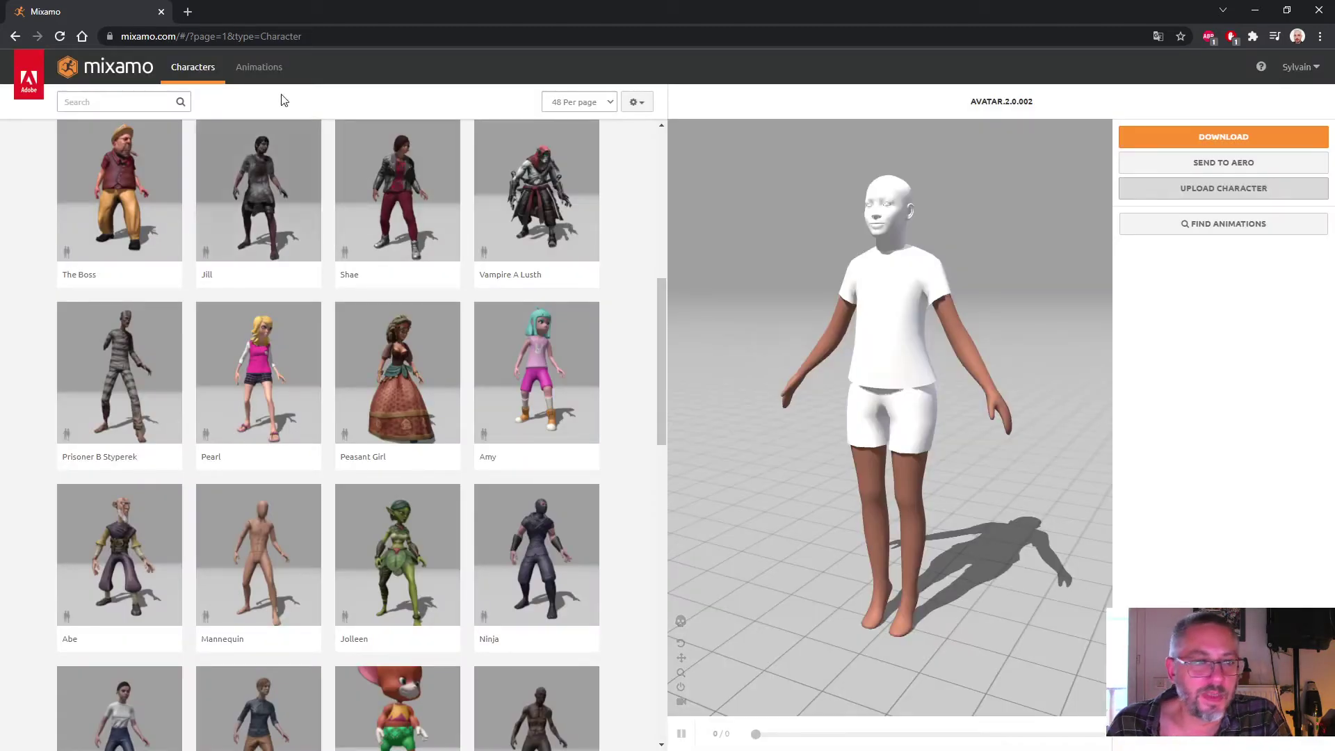
Step: Open the animation library and filter it by the Dance genre
click(273, 68)
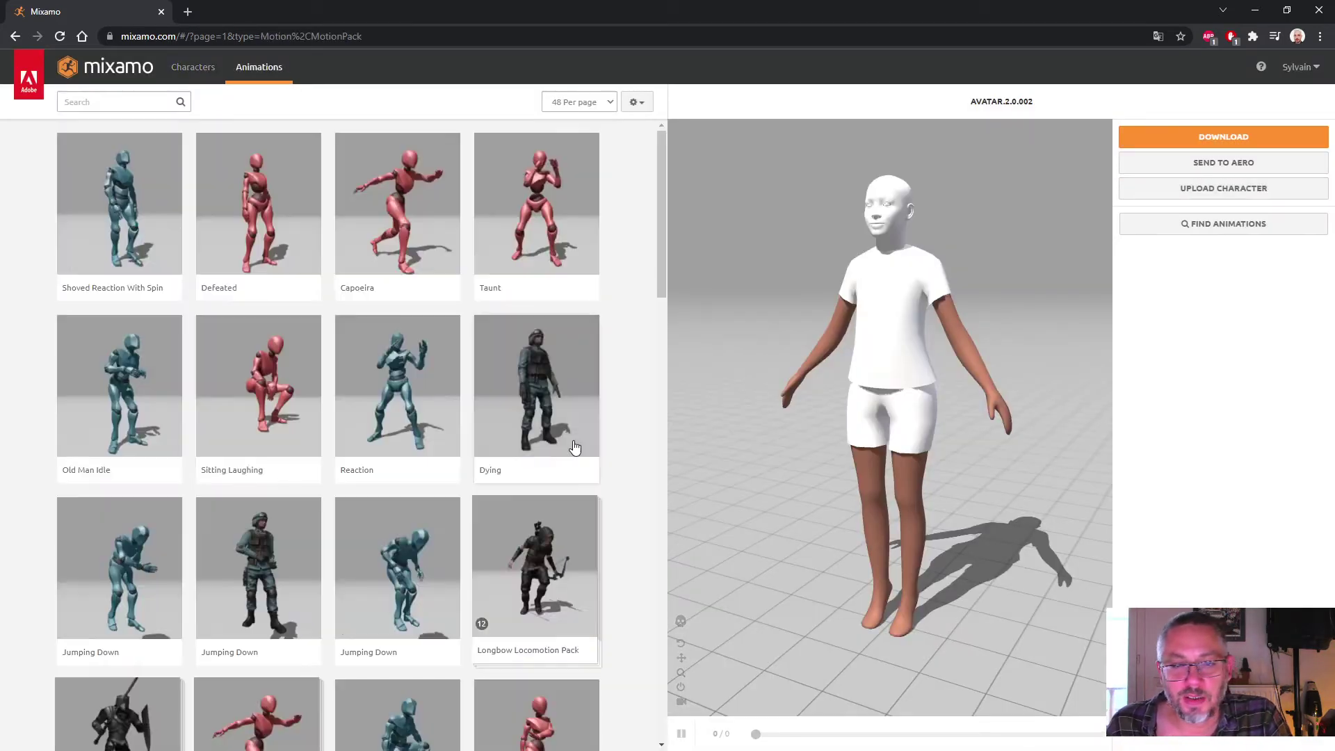
click(78, 102)
click(23, 205)
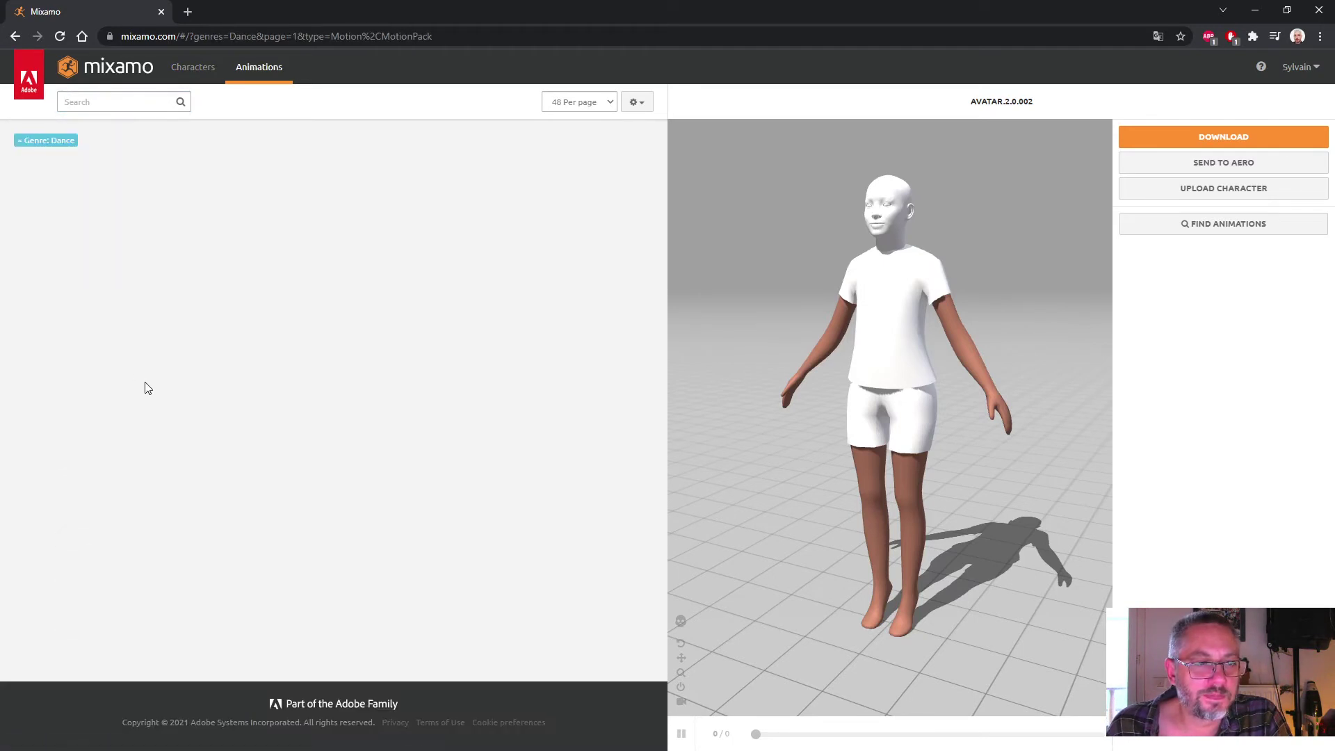
Step: Try out a Hip Hop Dancing animation and the Breakdance Ready animation on the avatar
scroll(312, 357, down, 5)
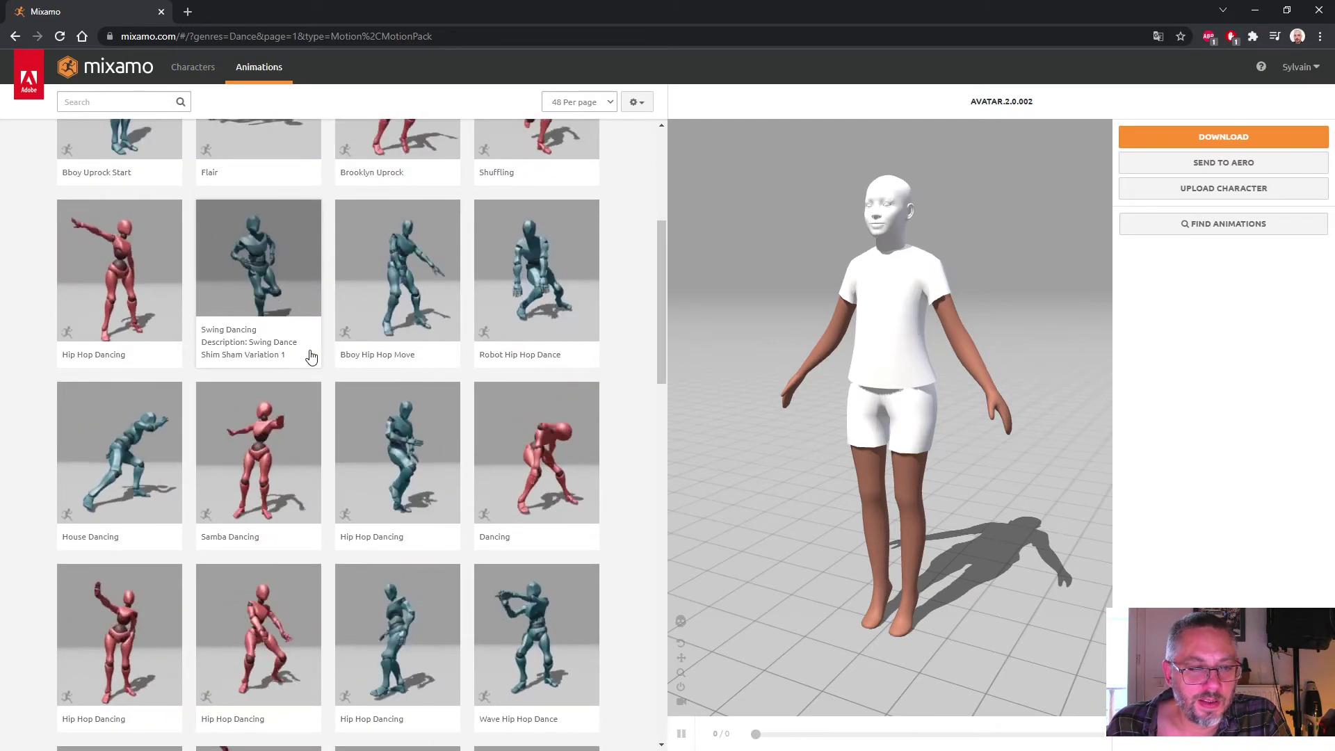
click(139, 621)
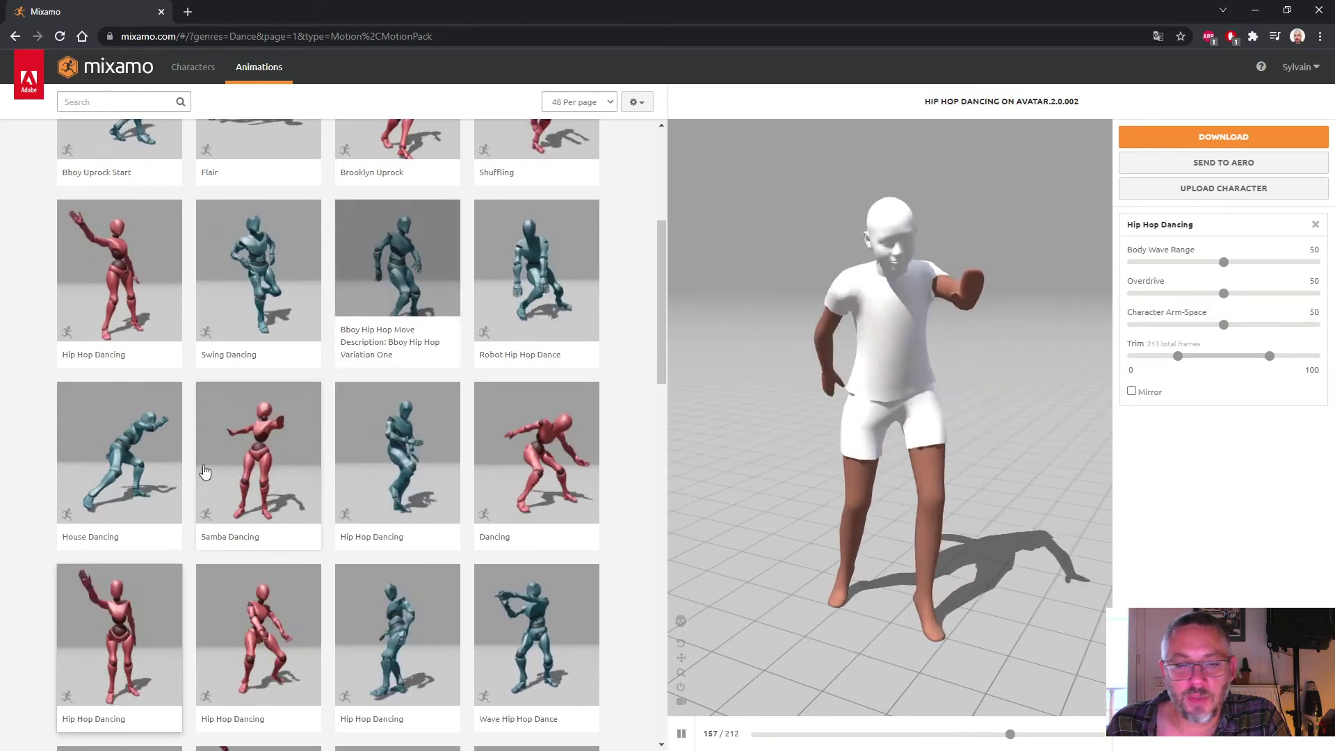
scroll(245, 504, down, 4)
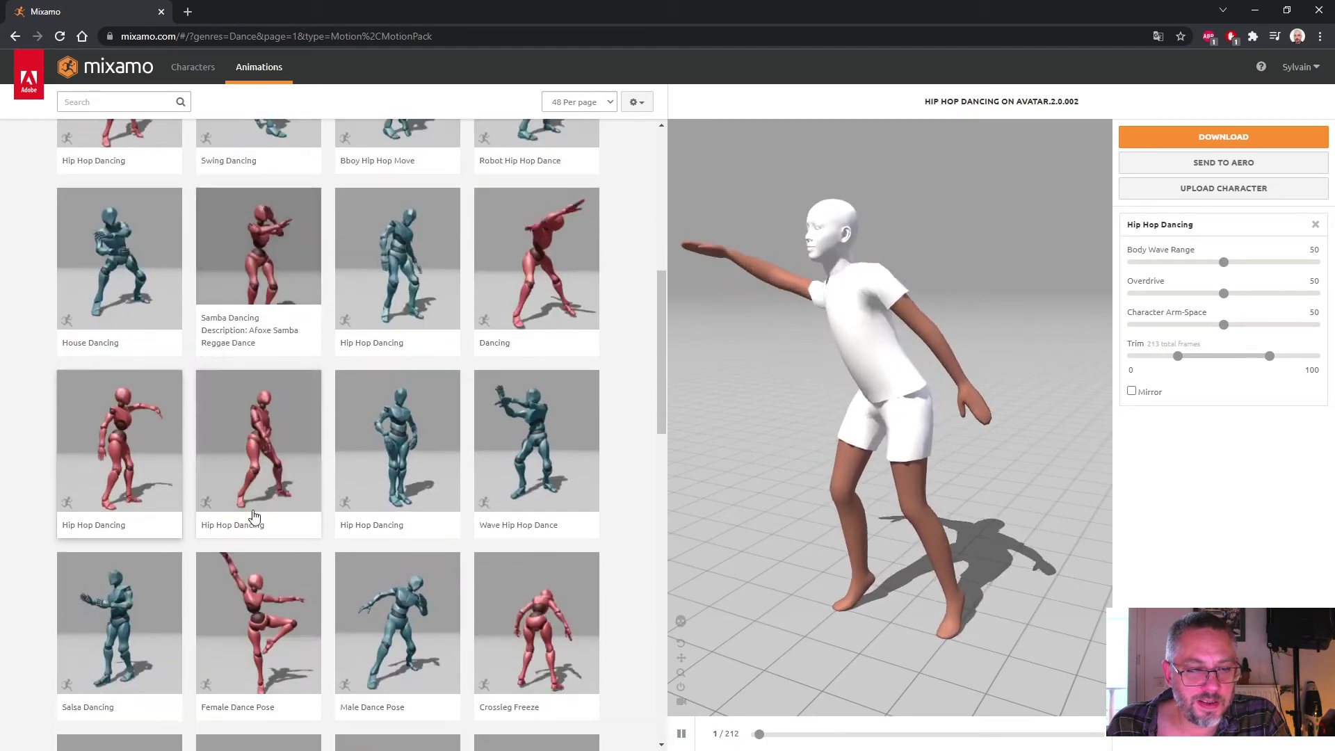
scroll(244, 502, down, 4)
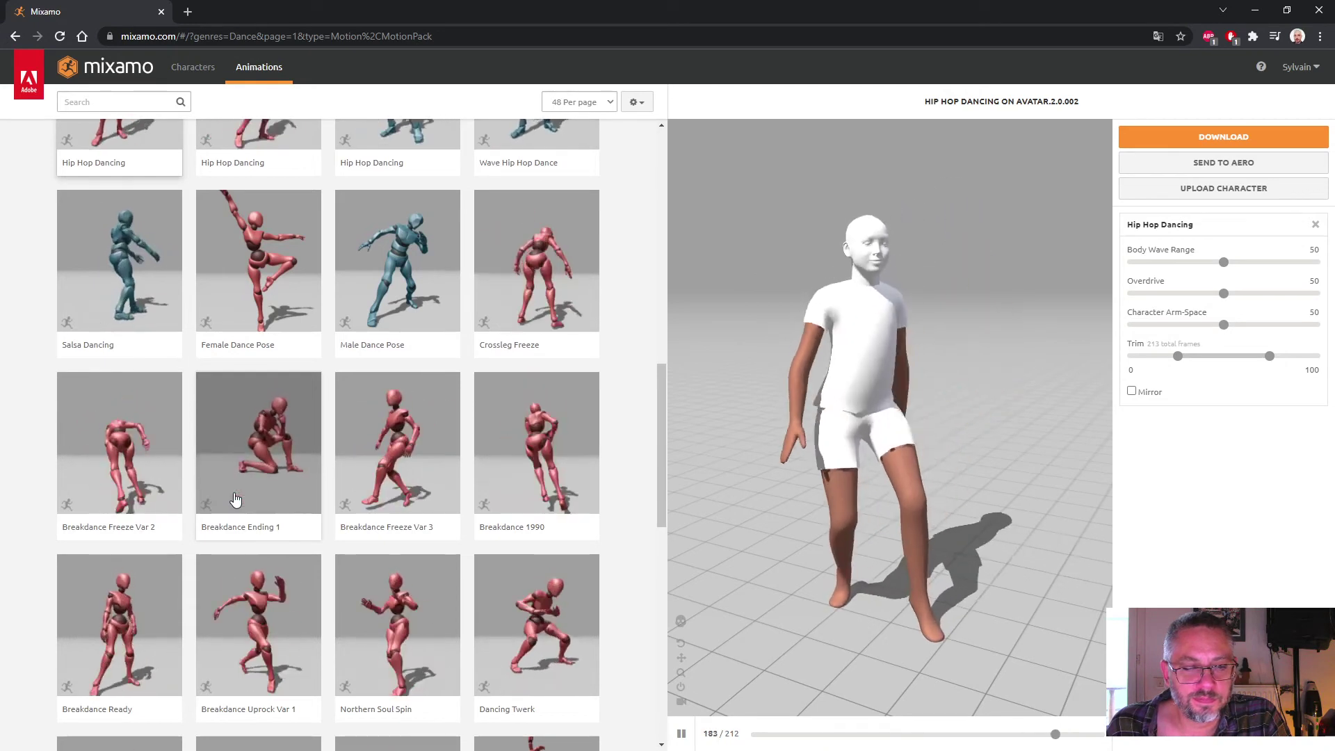
click(137, 617)
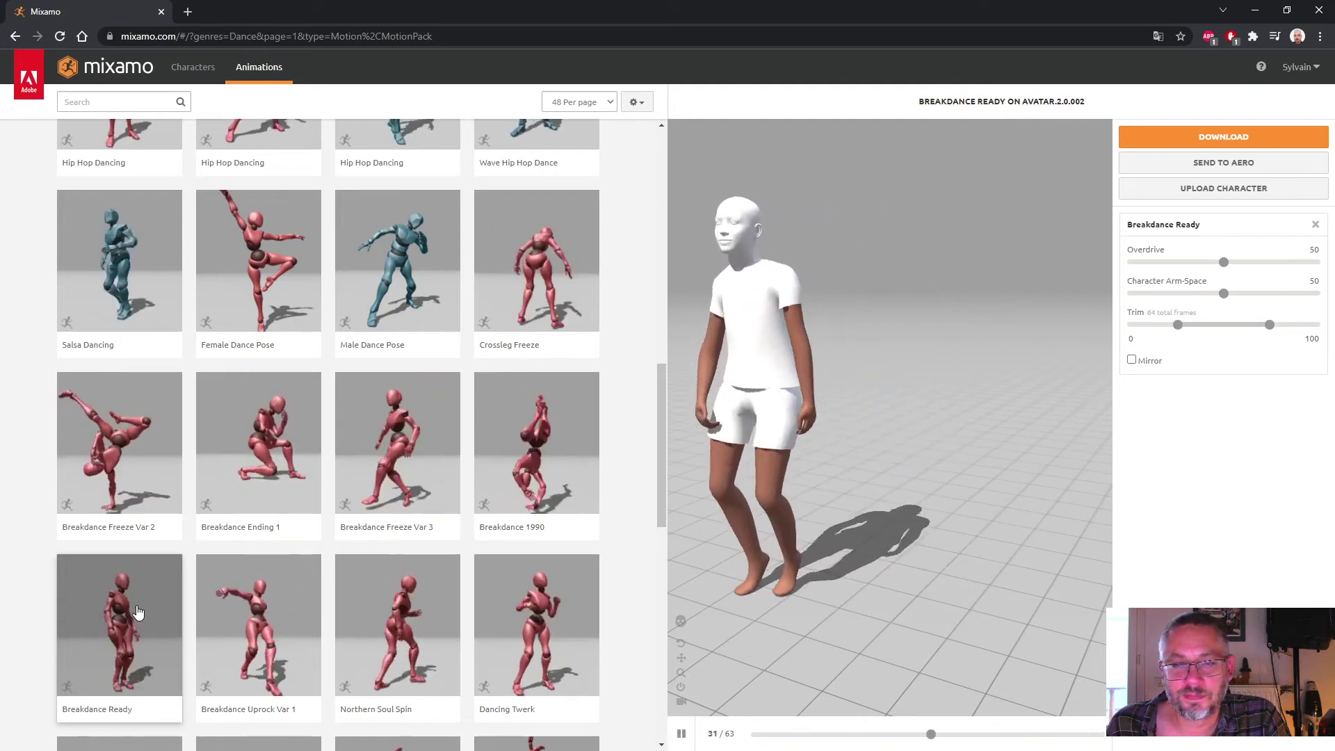
Step: Apply the Samba Dancing animation listed beside Moonwalk to the avatar
scroll(138, 612, down, 3)
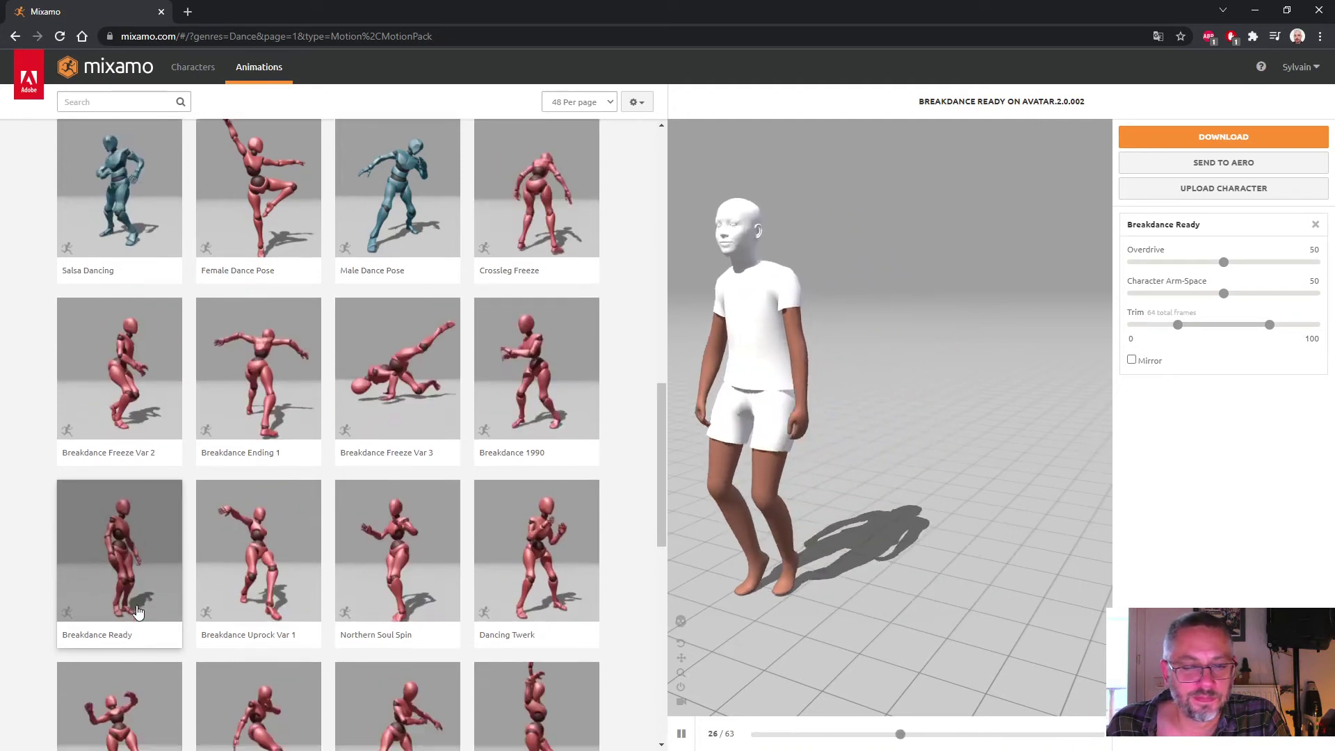
scroll(137, 612, down, 4)
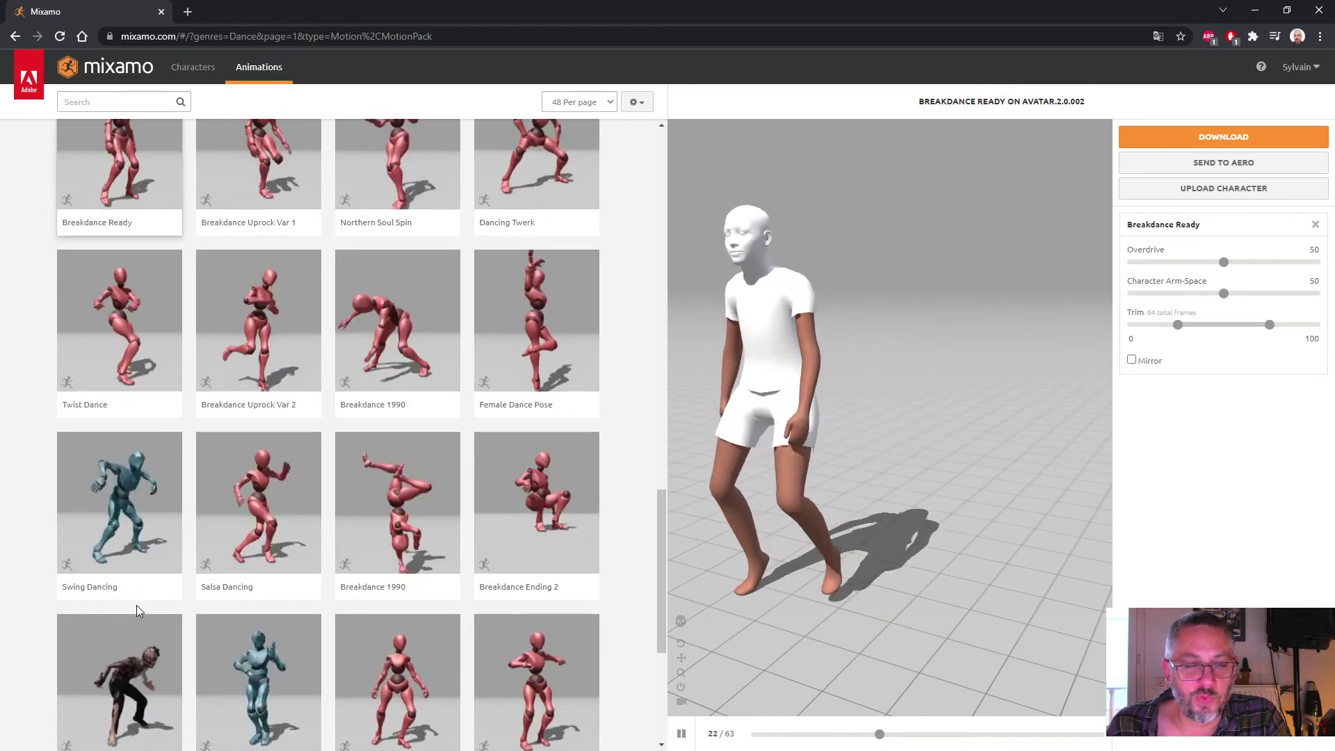
scroll(136, 610, down, 3)
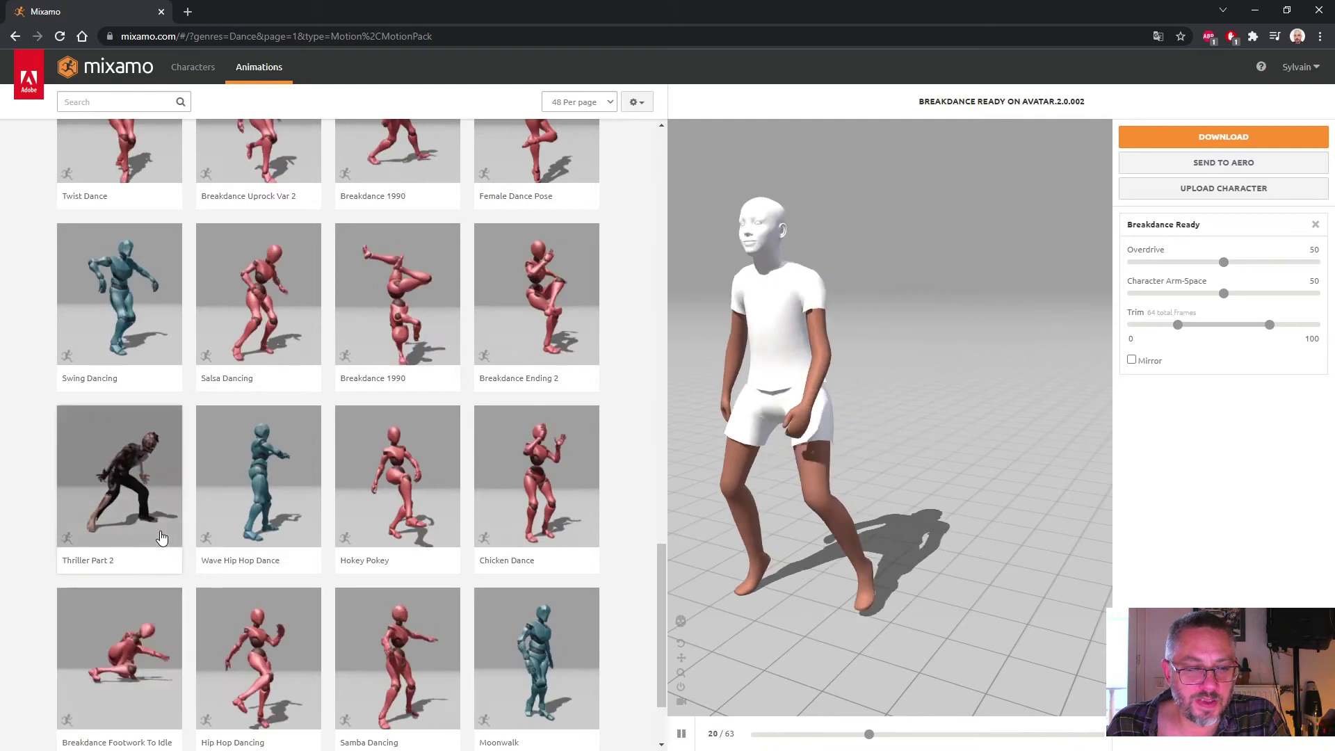
click(344, 629)
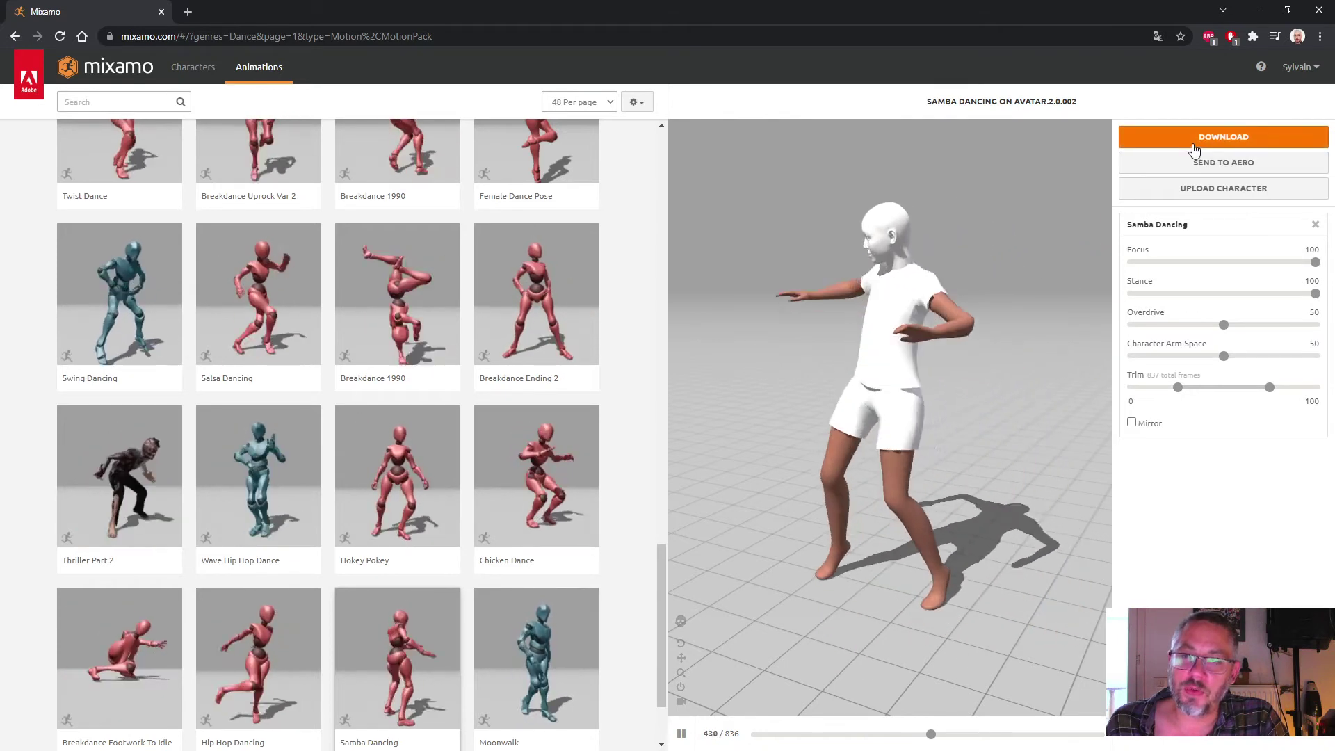
Step: Download the animated avatar as FBX Binary with skin, at 24 frames per second with uniform keyframe reduction
click(1192, 141)
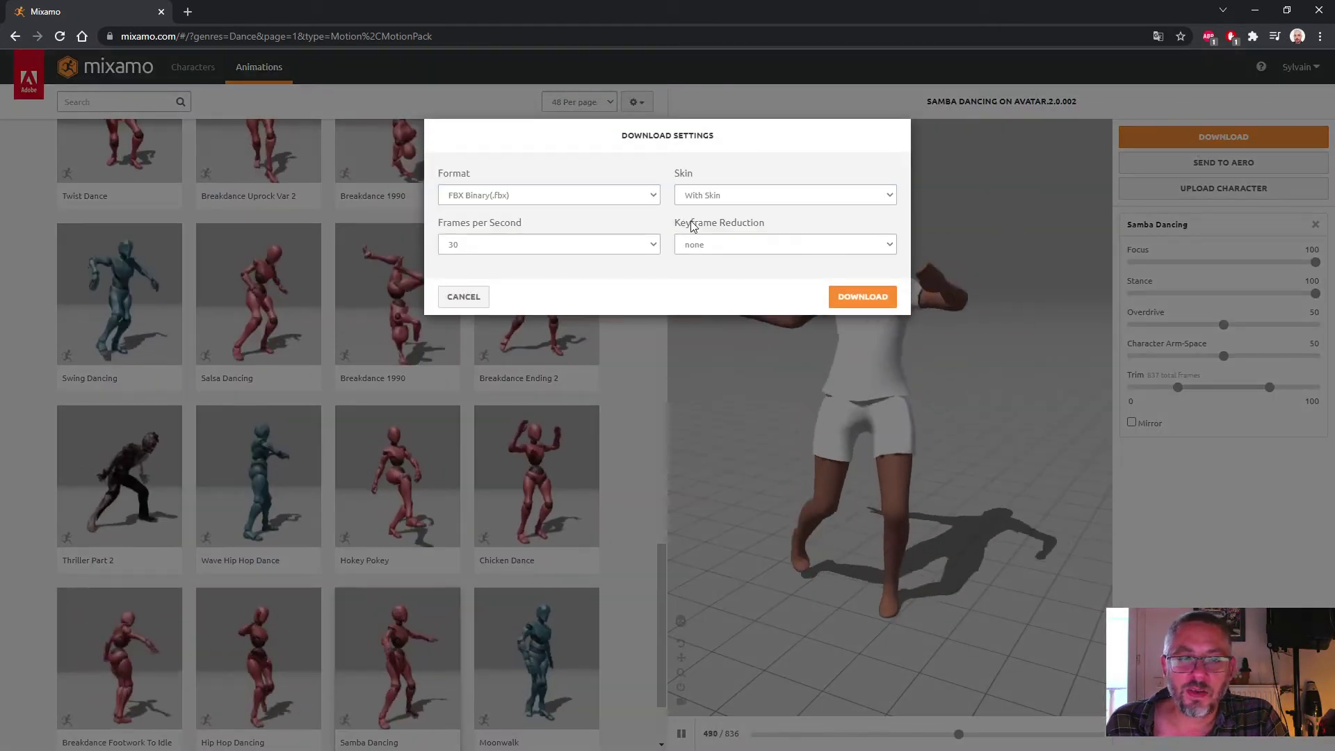
click(761, 245)
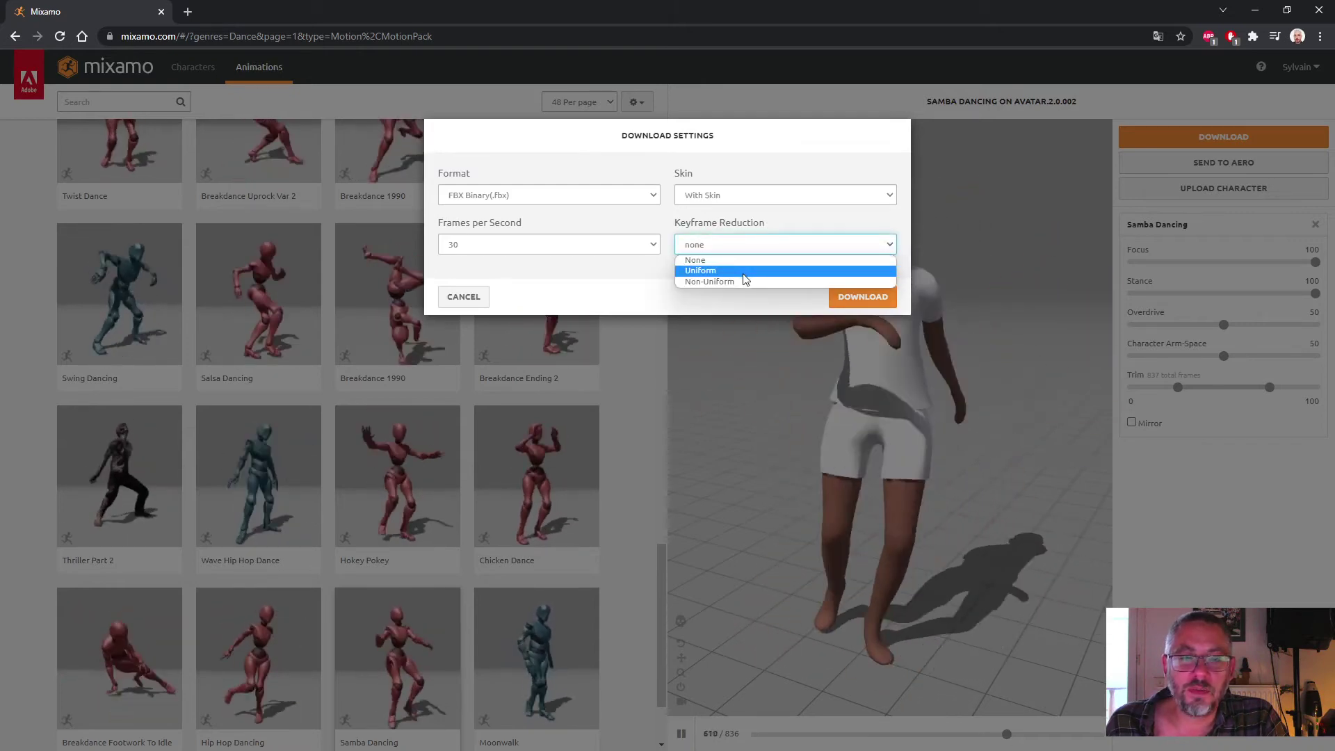
click(743, 271)
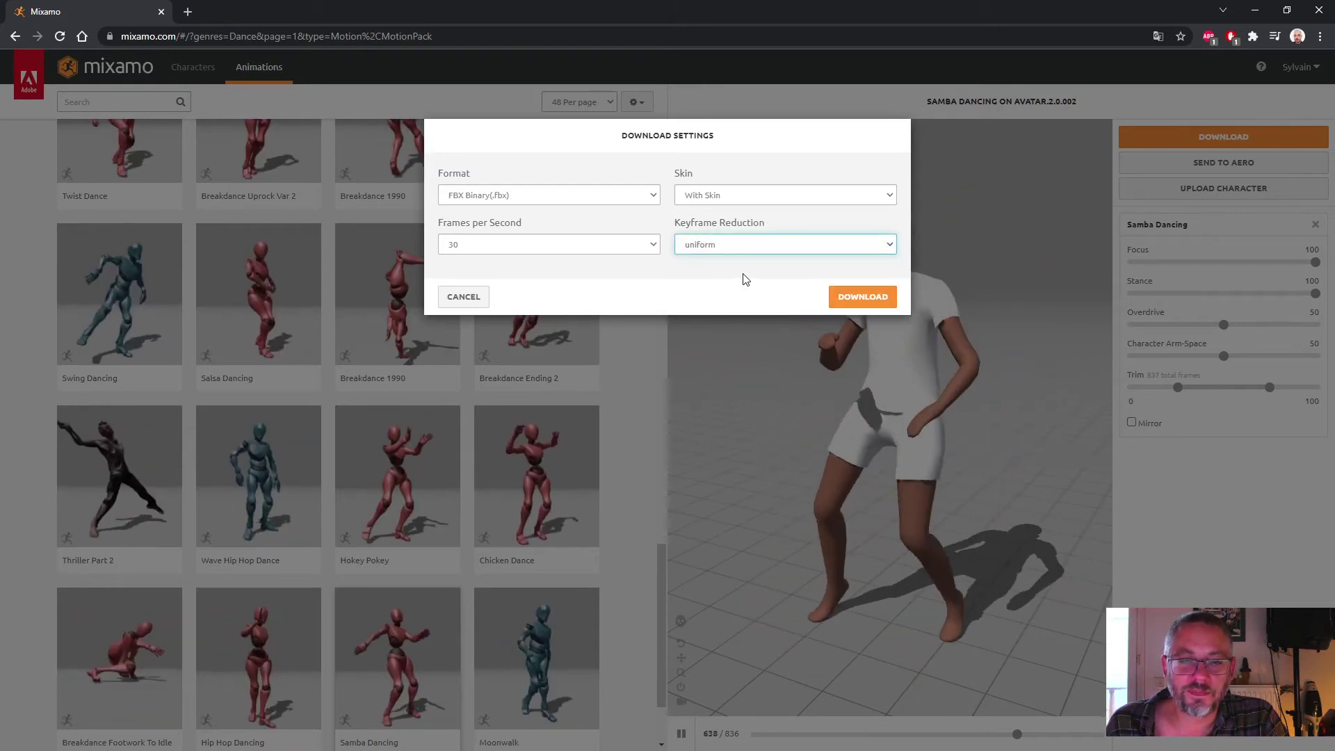
click(567, 249)
click(556, 269)
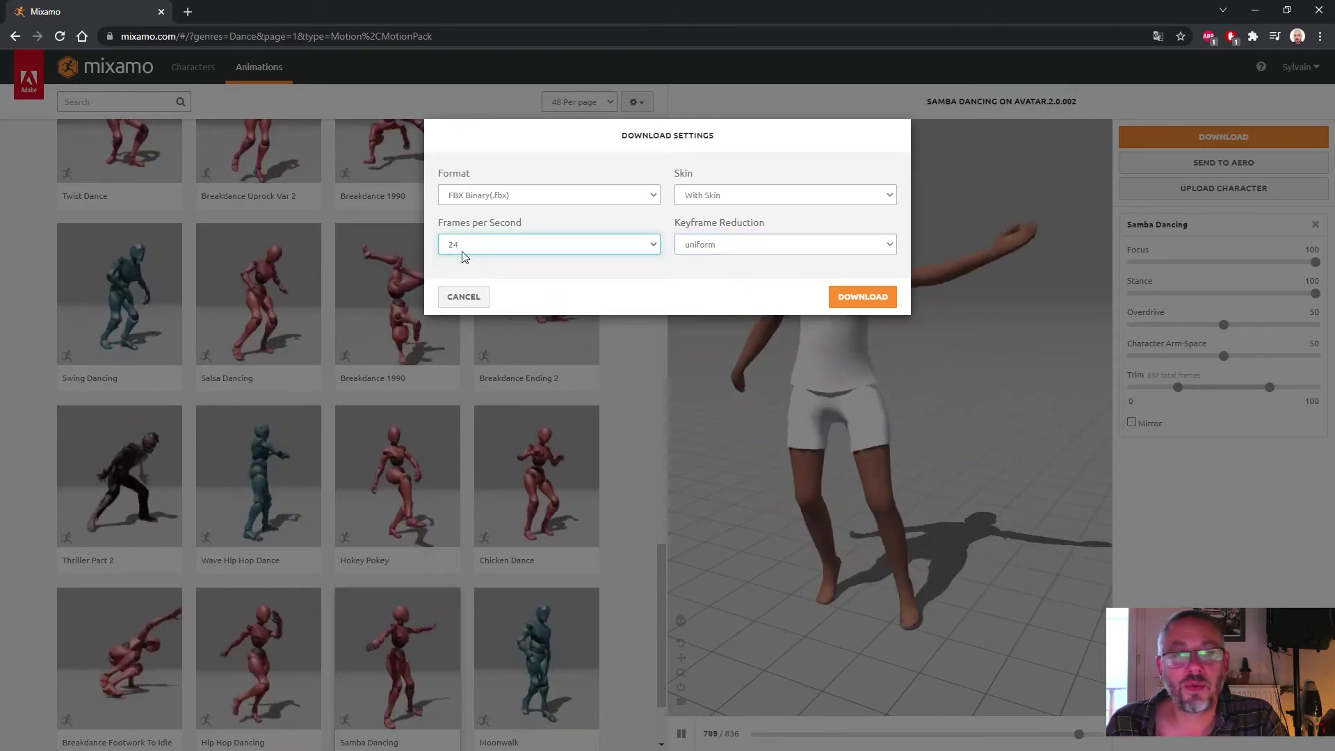
click(854, 299)
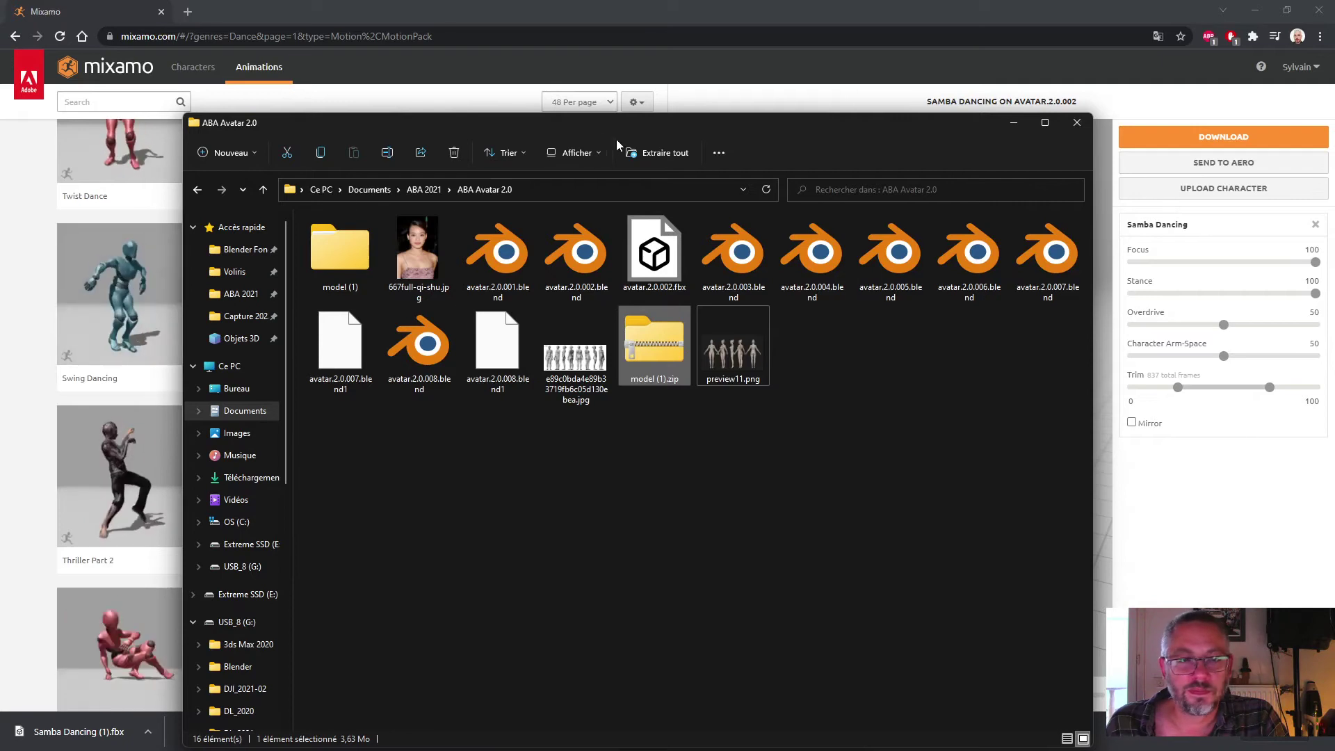
Step: Move the downloaded Samba Dancing (1).fbx into the ABA Avatar 2.0 folder, shifting the folder window aside
drag(626, 129, 719, 112)
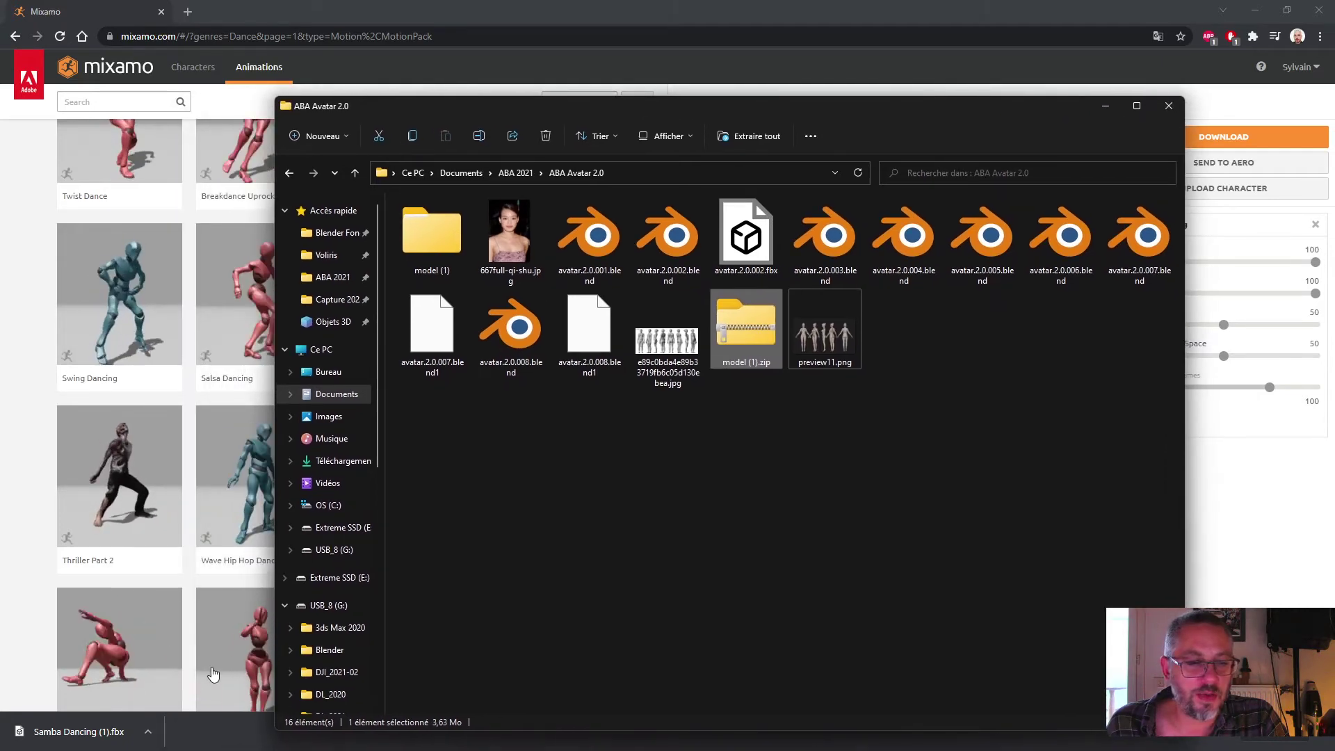
click(90, 724)
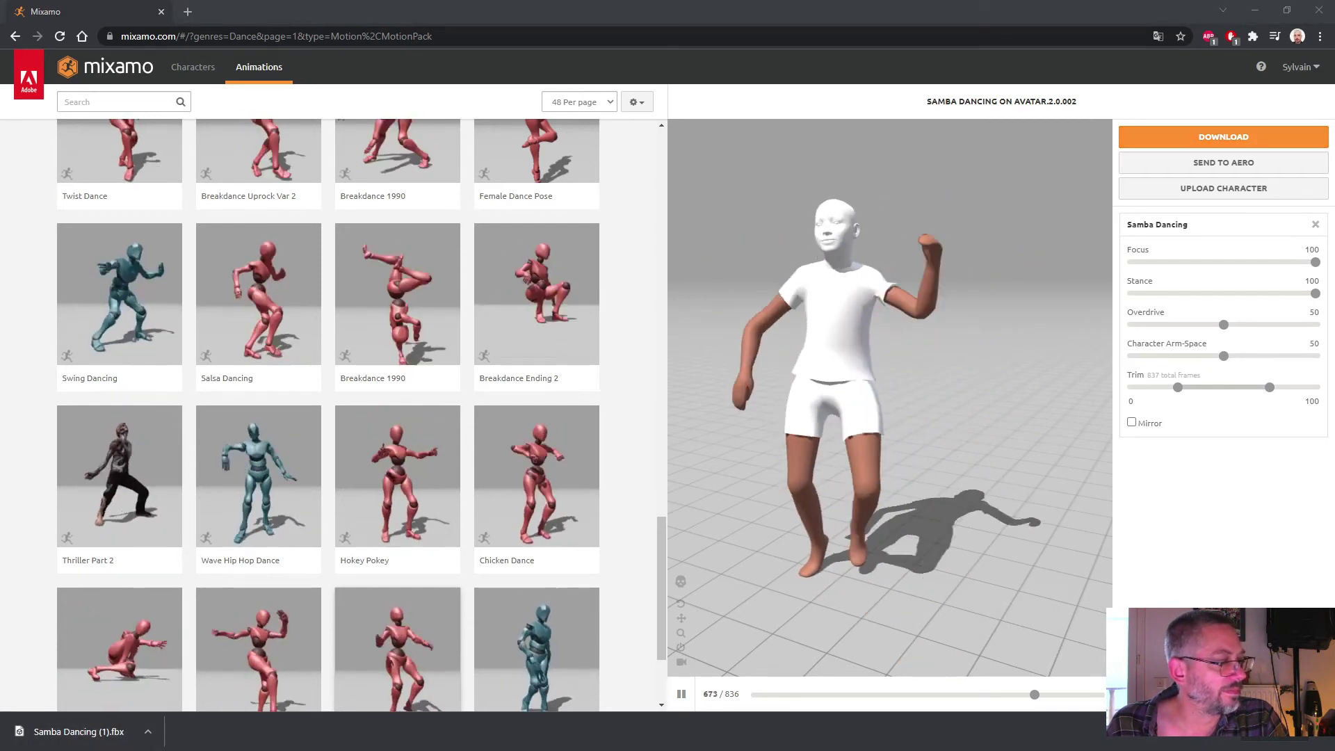
key(alt+Tab)
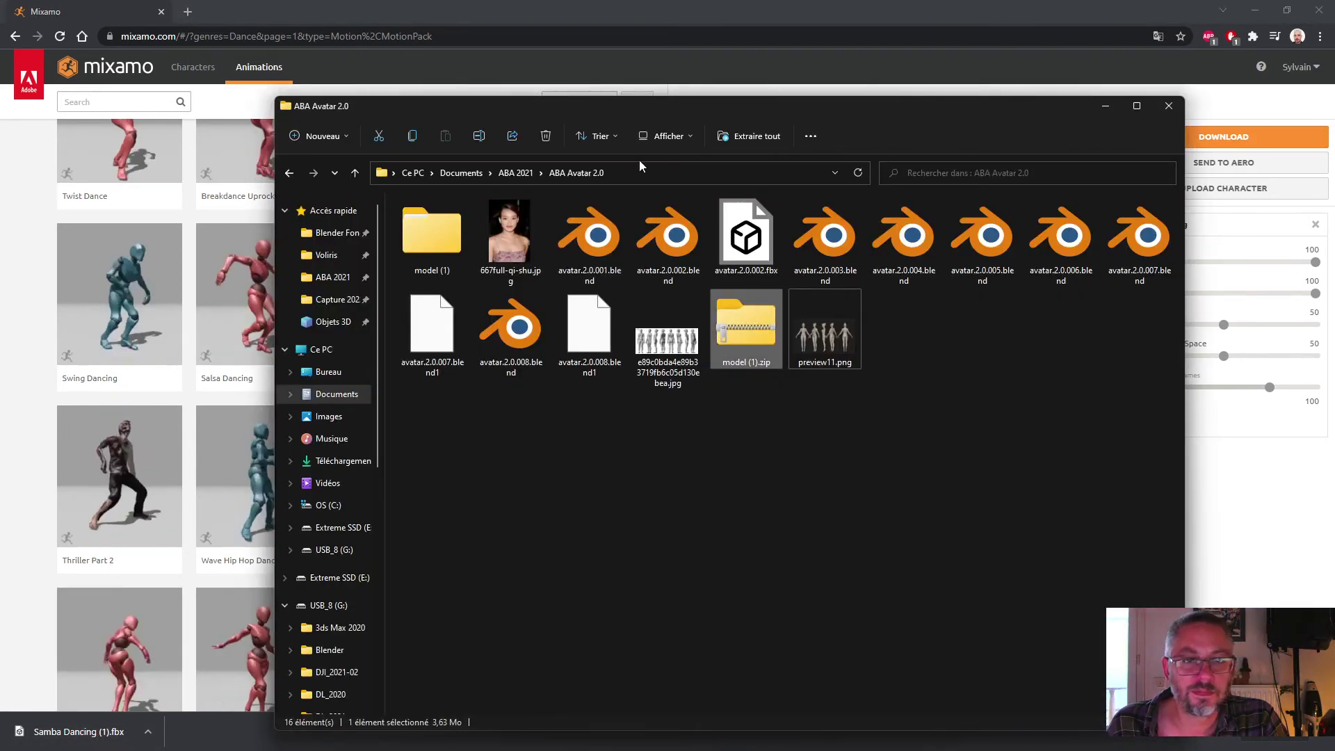
drag(687, 111, 1334, 72)
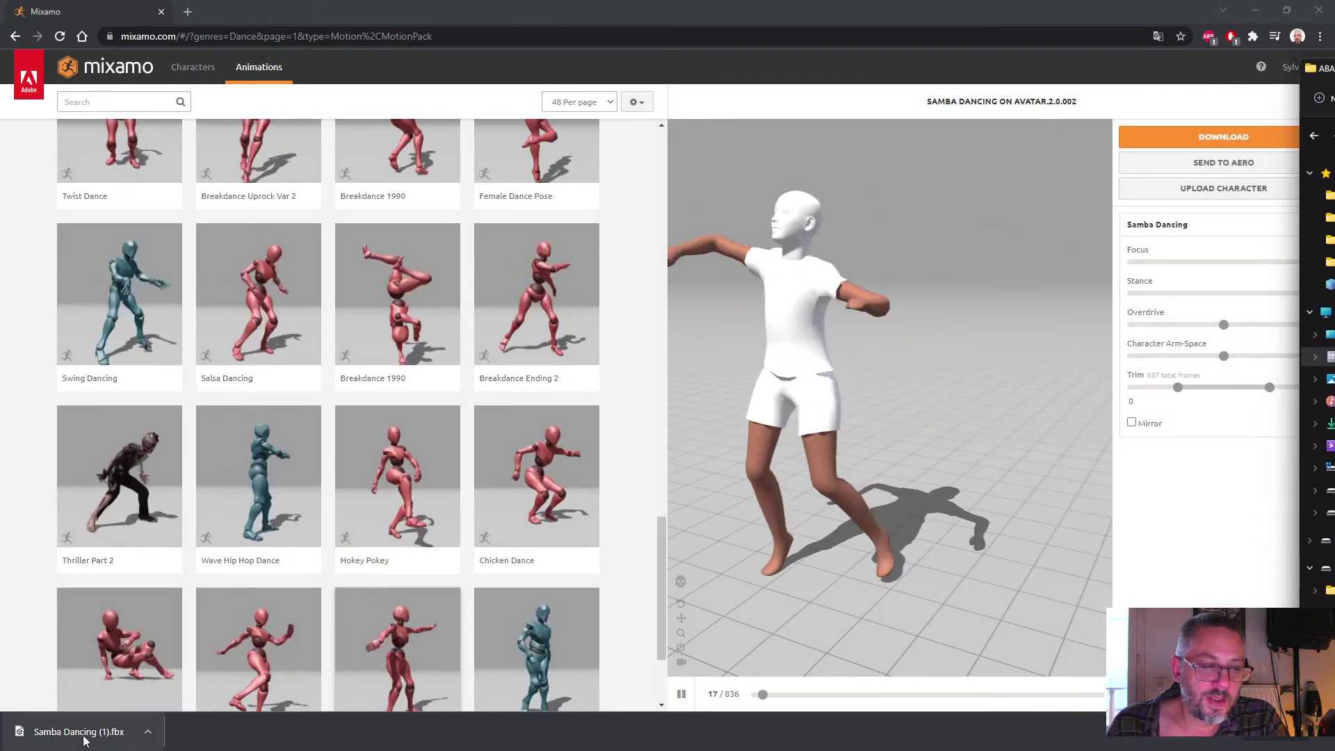
key(alt+Tab)
key(alt+Tab)
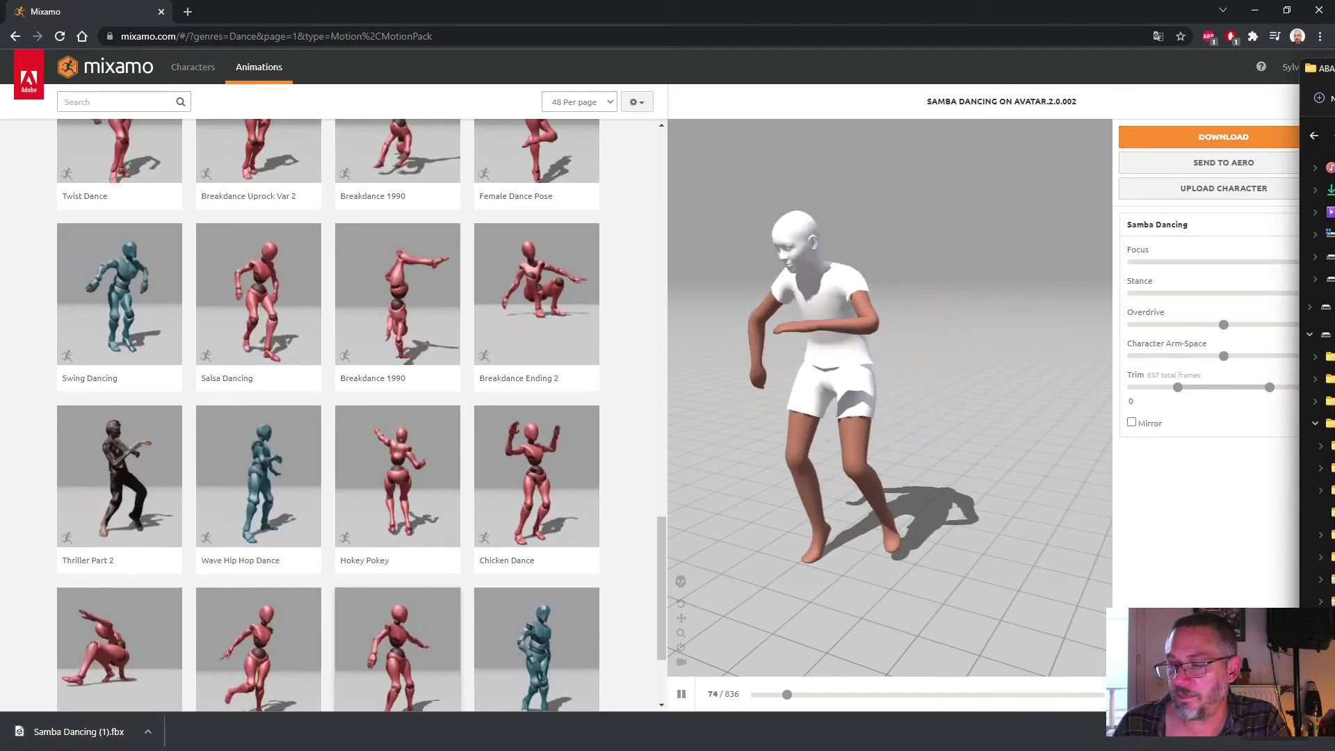
Step: Switch to Blender and import Samba Dancing (1).fbx from the ABA Avatar 2.0 folder with the default FBX options
click(1249, 15)
click(1252, 15)
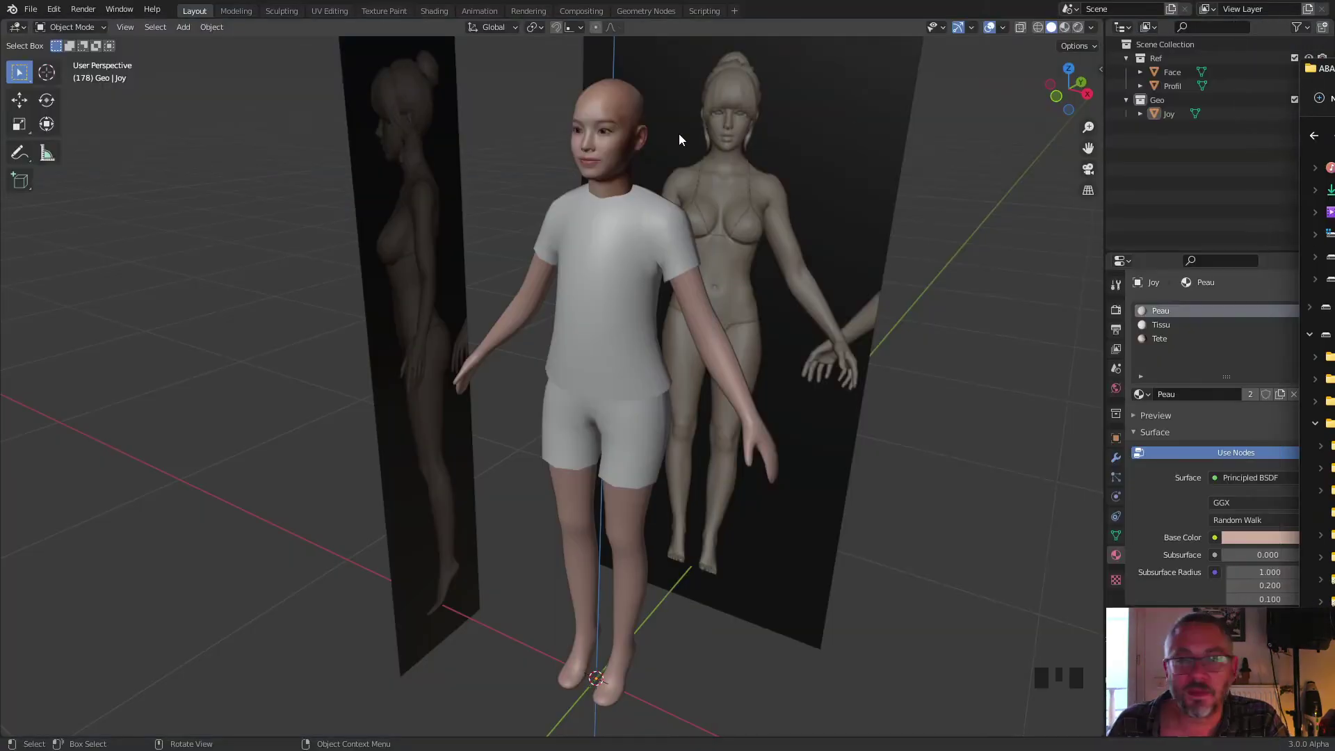
click(31, 9)
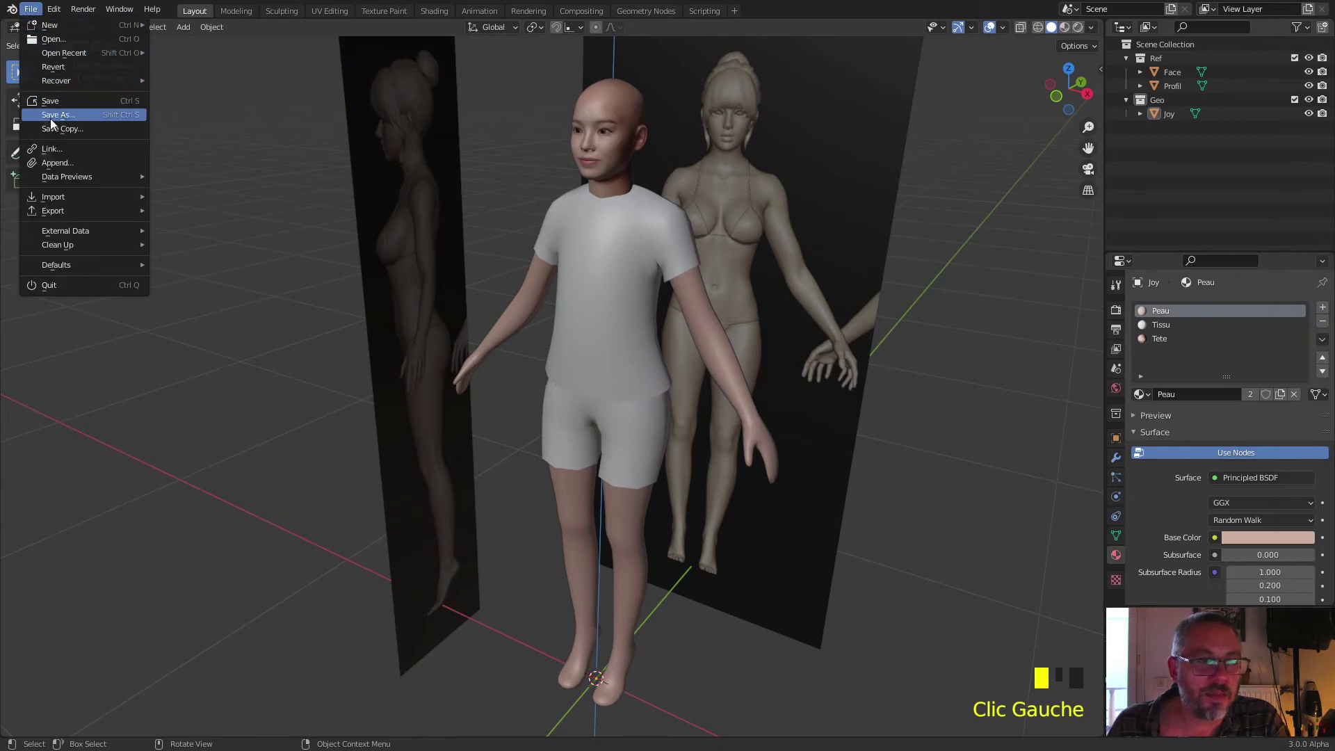
mouse_move(74, 193)
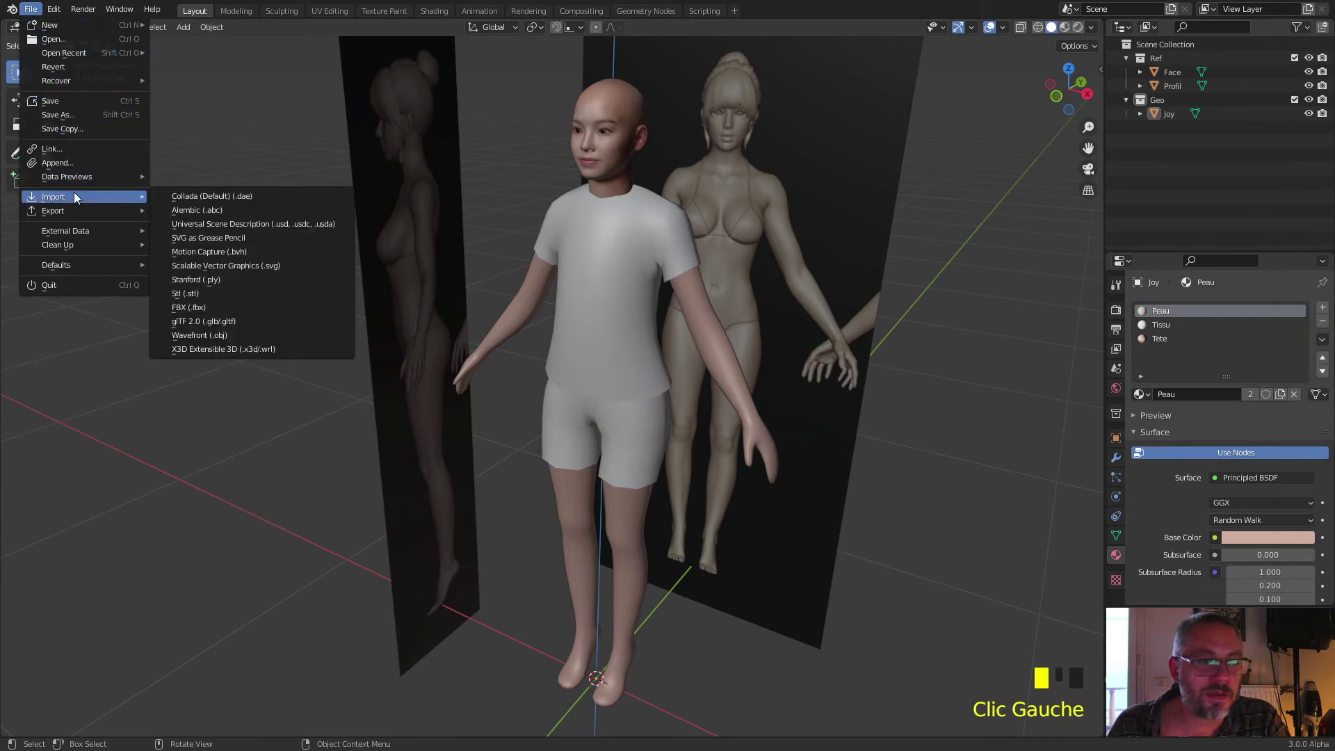
click(226, 307)
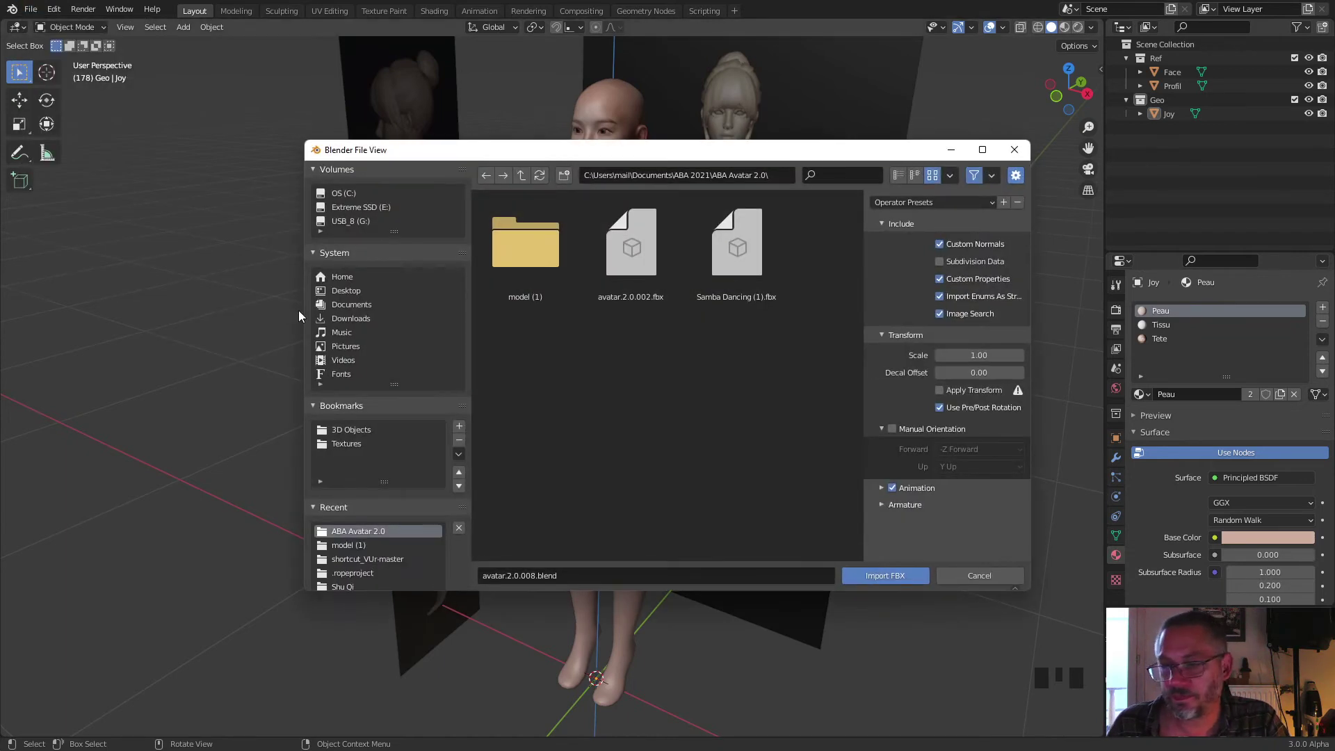
click(741, 244)
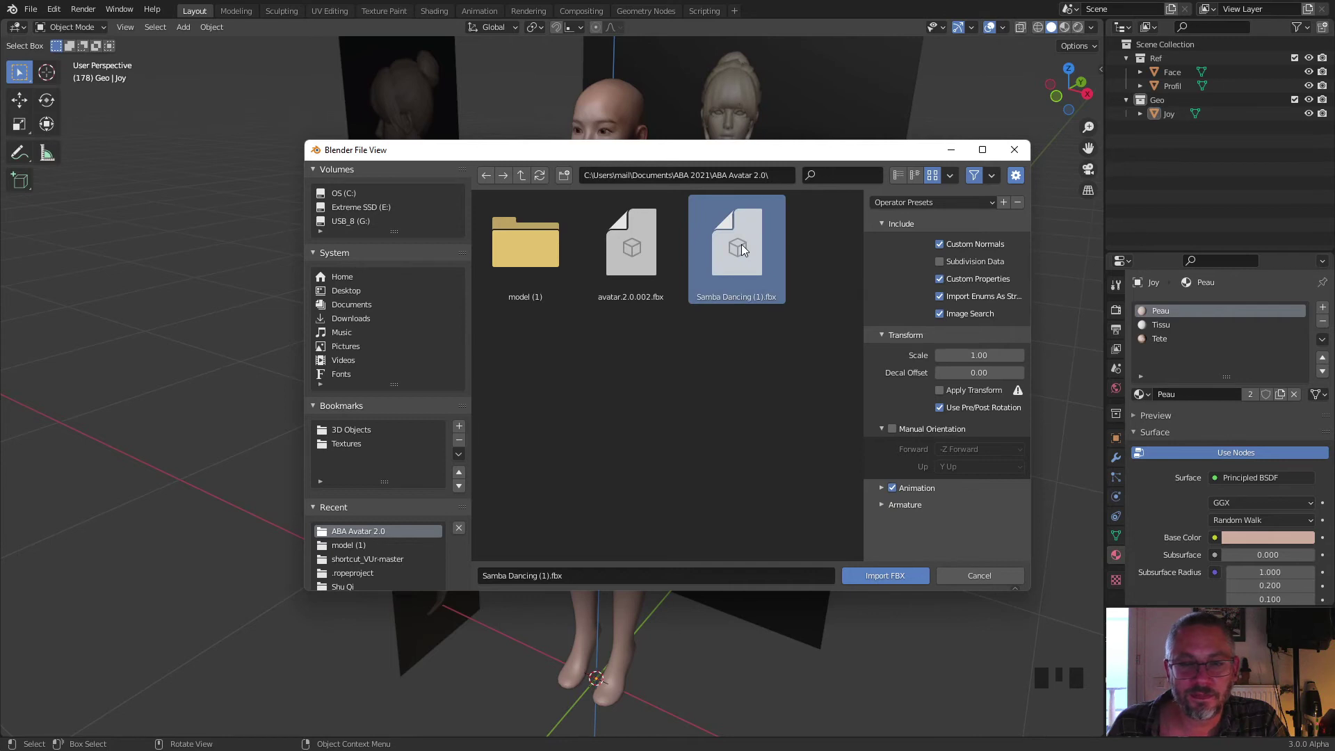
double_click(741, 244)
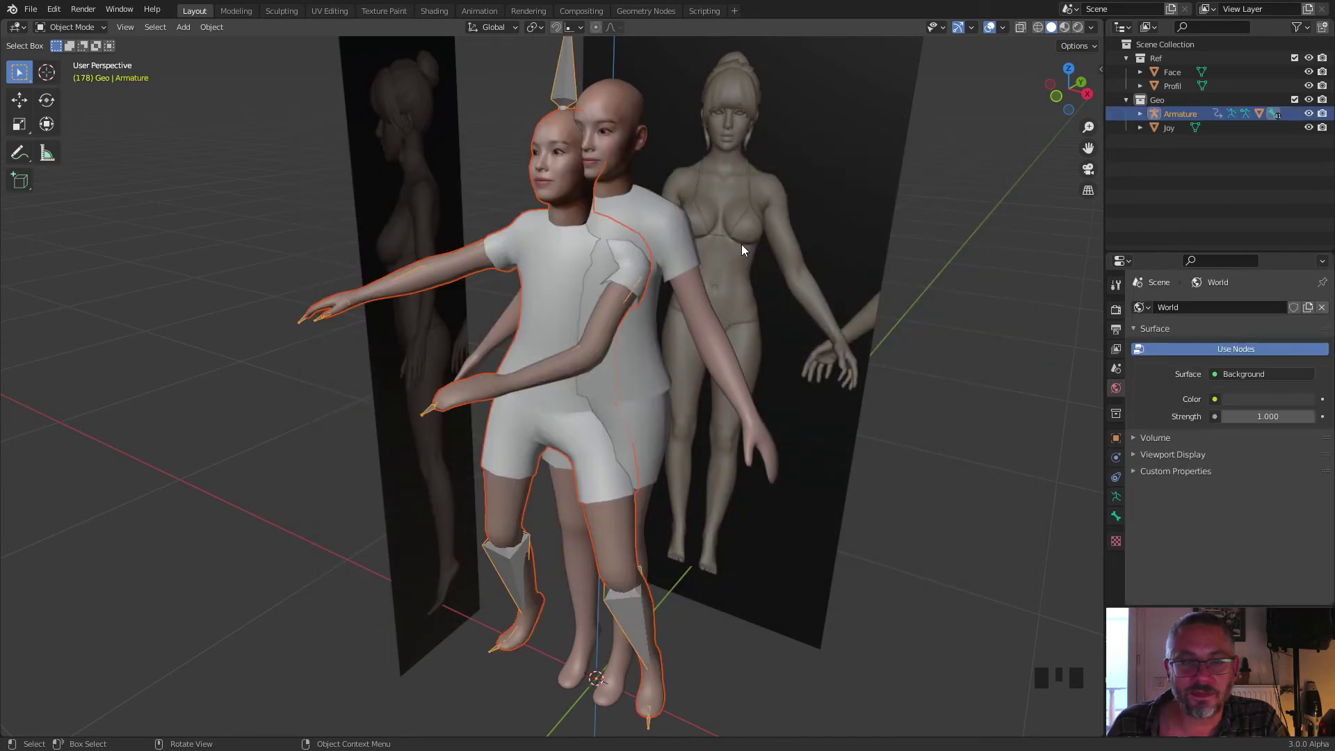
Step: Move the imported dancing avatar together with its armature about 1.38 m along the X axis, away from the original, and deselect both
scroll(636, 285, down, 3)
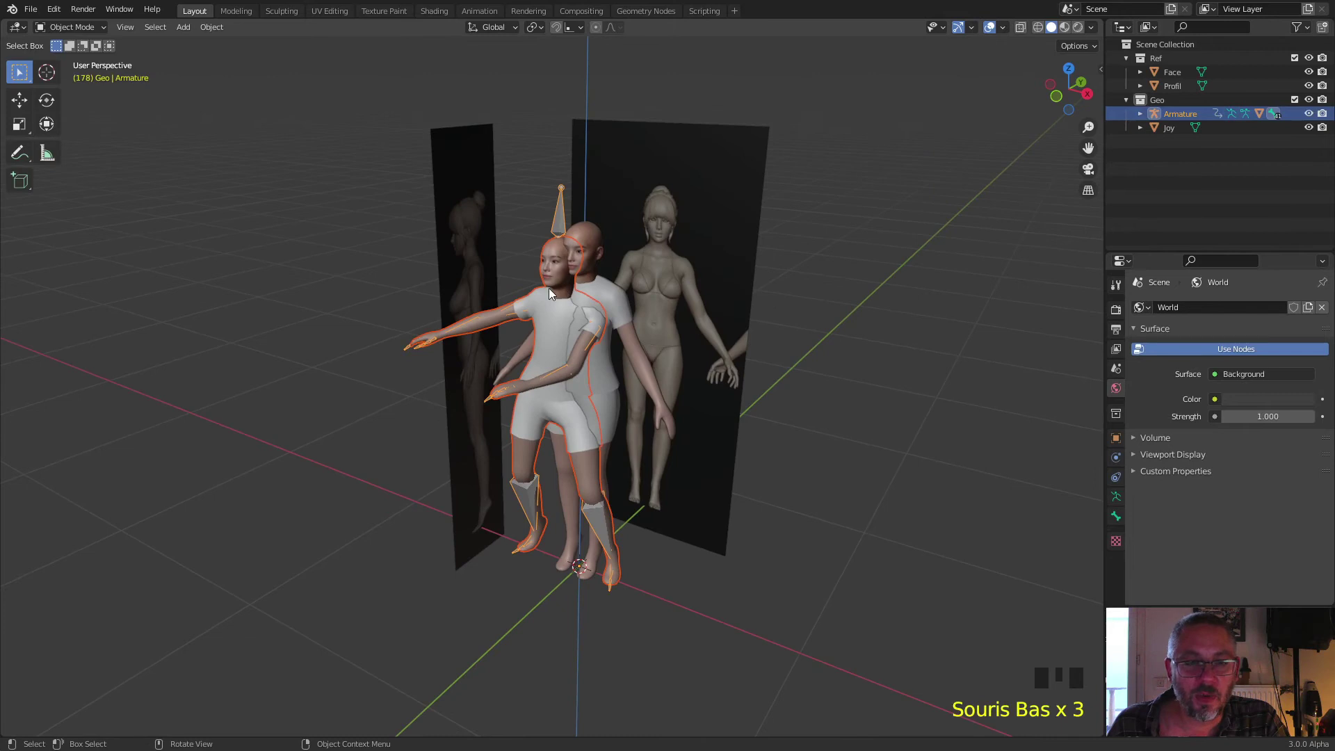
shift+click(549, 249)
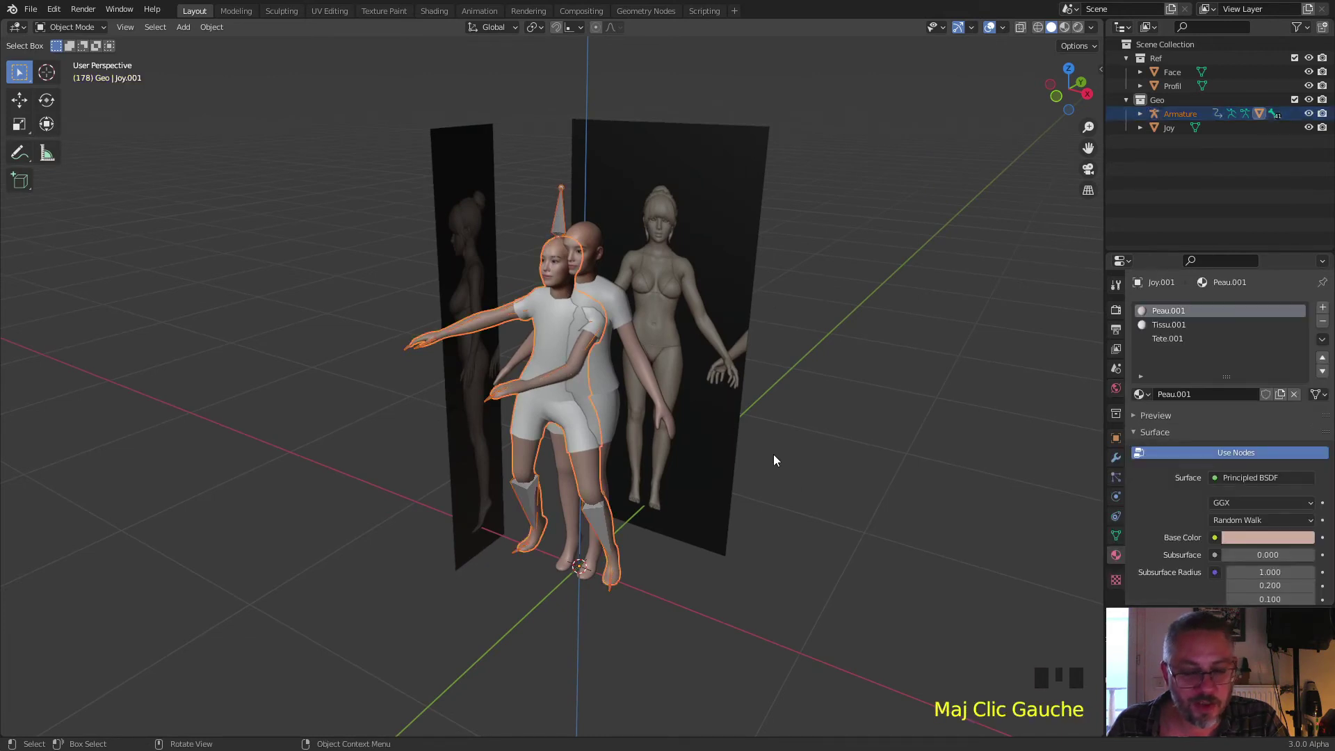
key(g)
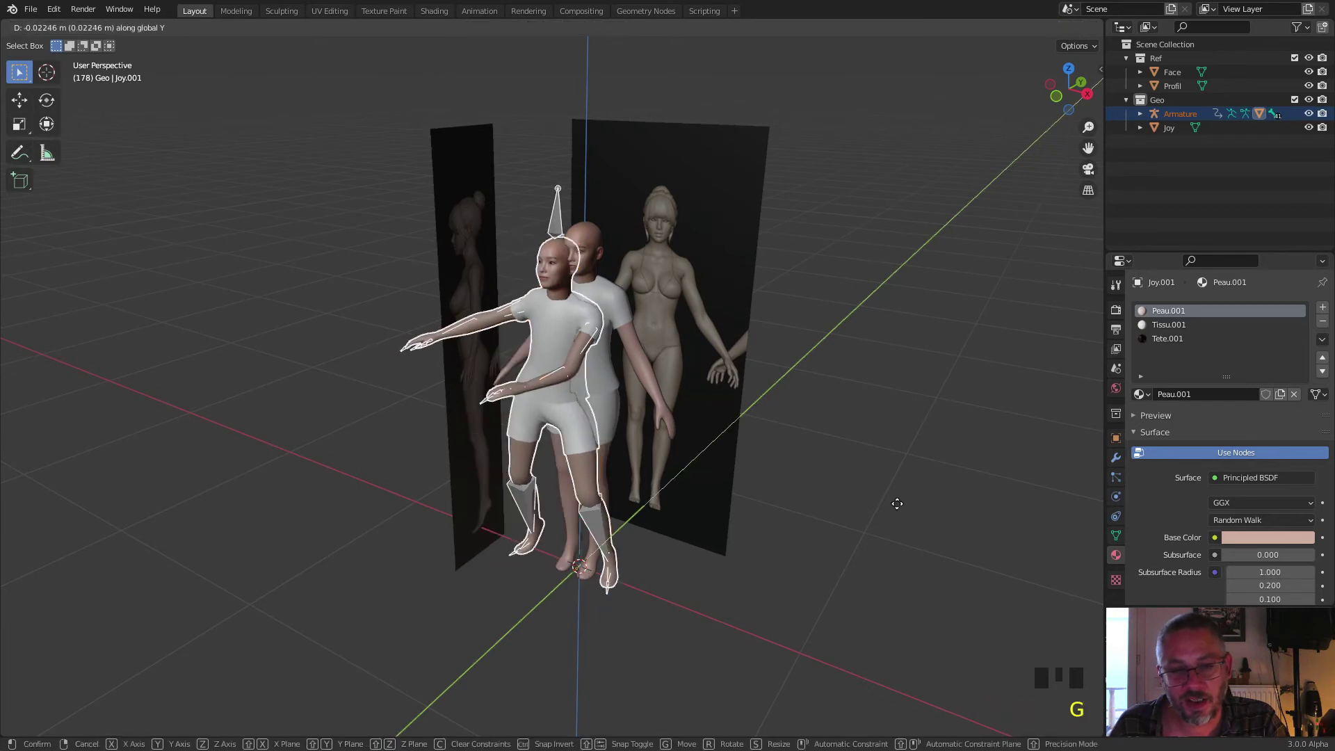
key(x)
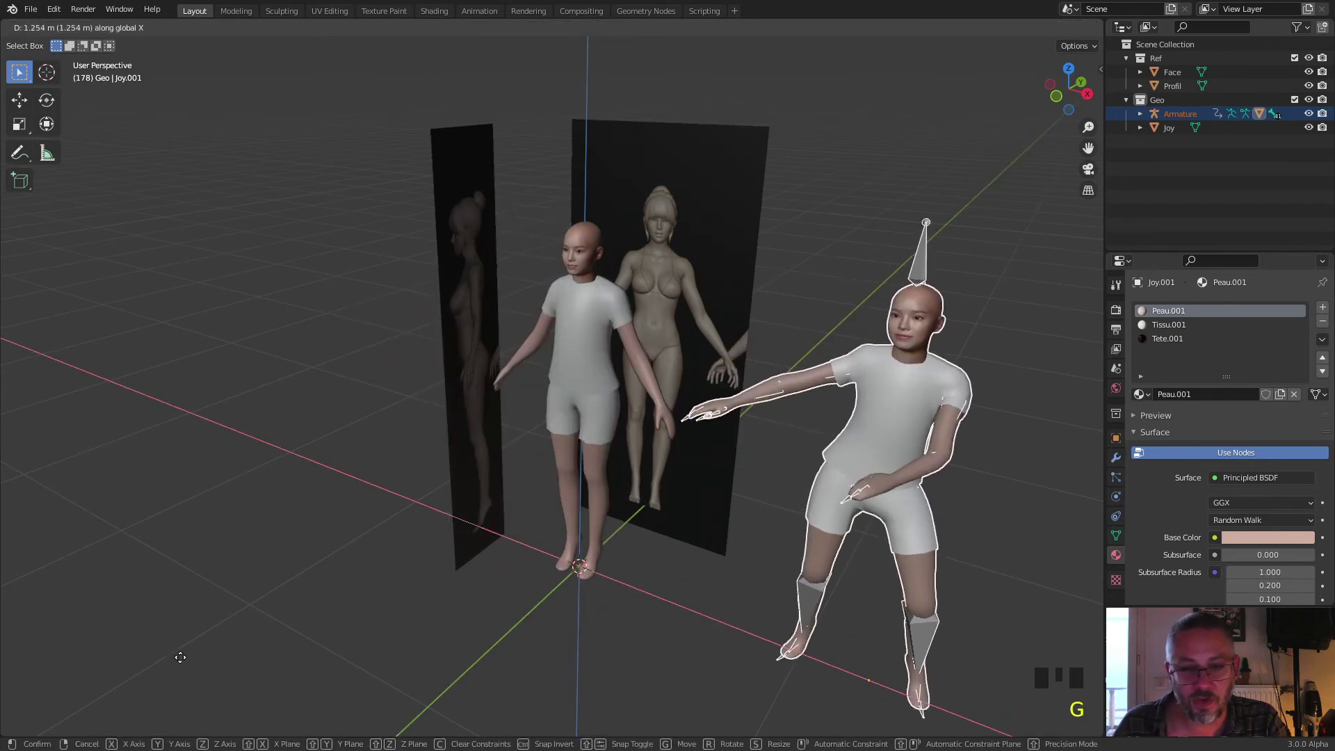
click(201, 662)
shift+middle_drag(660, 476, 643, 372)
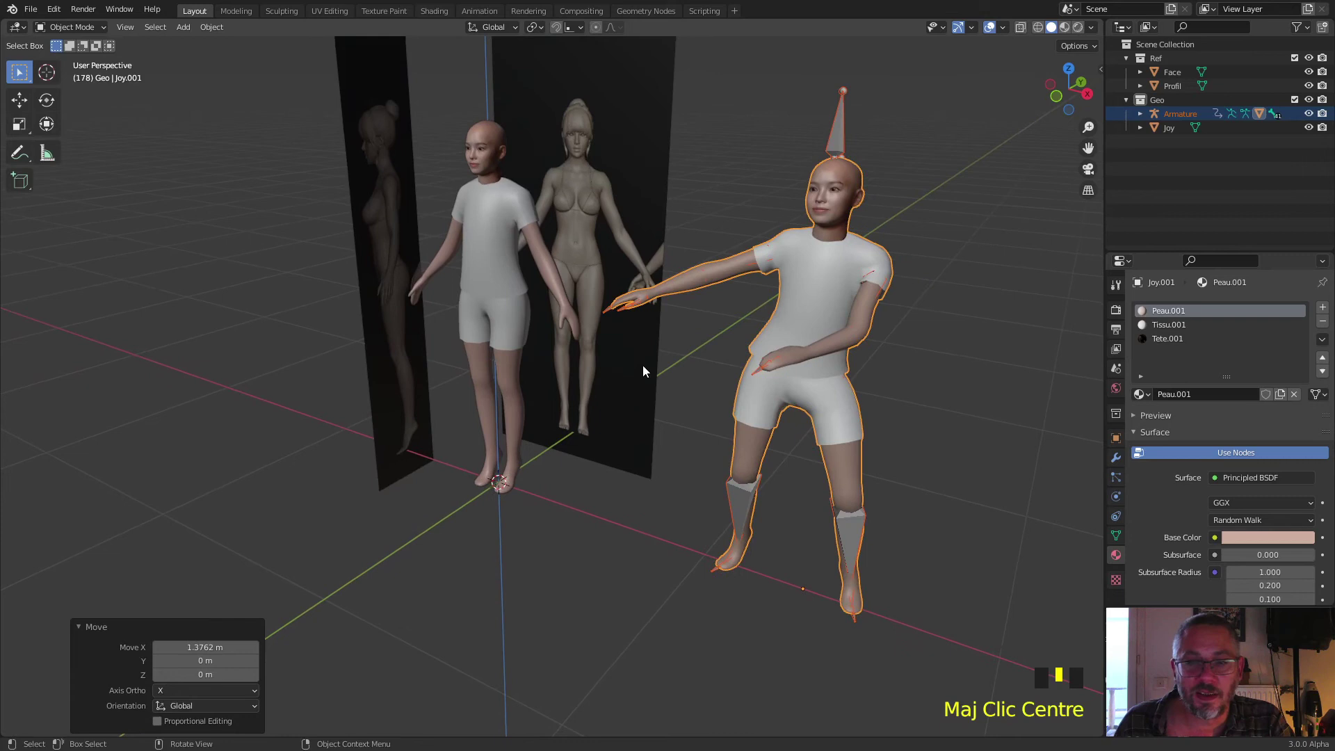
click(768, 148)
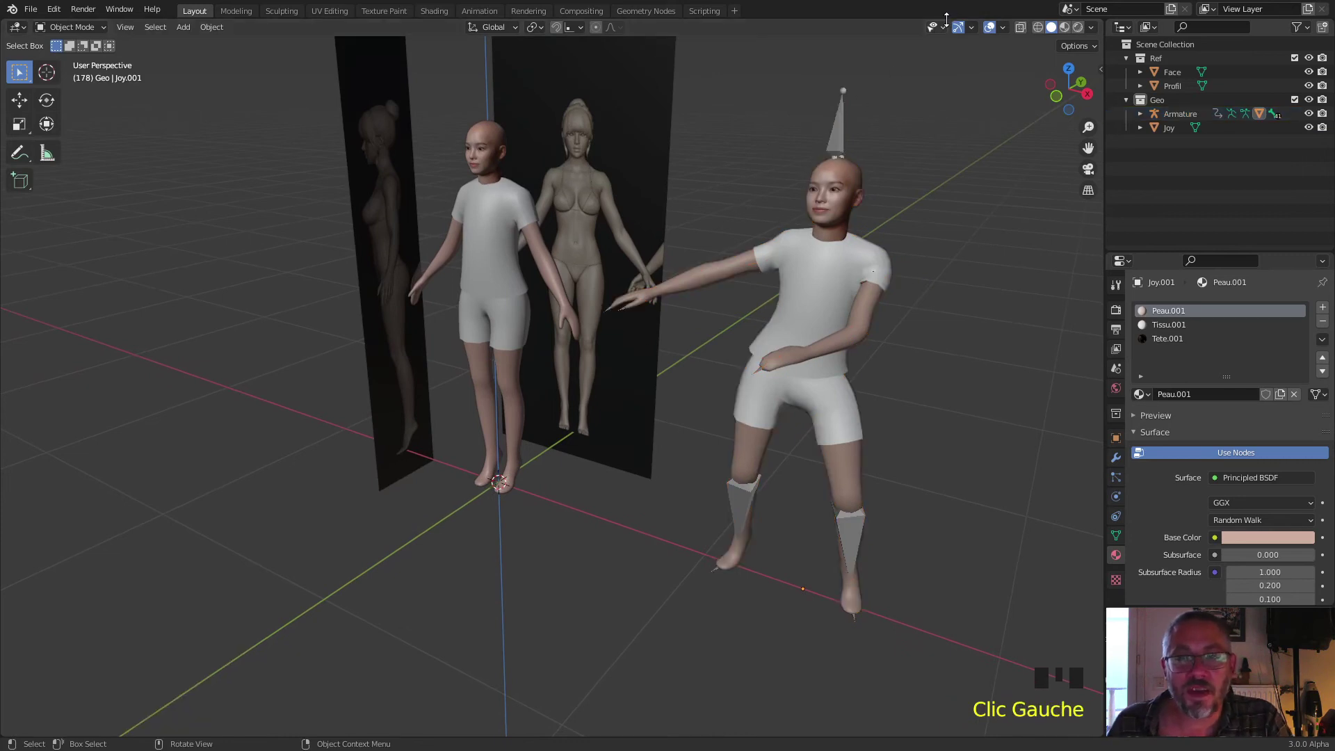
click(945, 28)
click(944, 28)
click(945, 28)
click(944, 28)
click(944, 29)
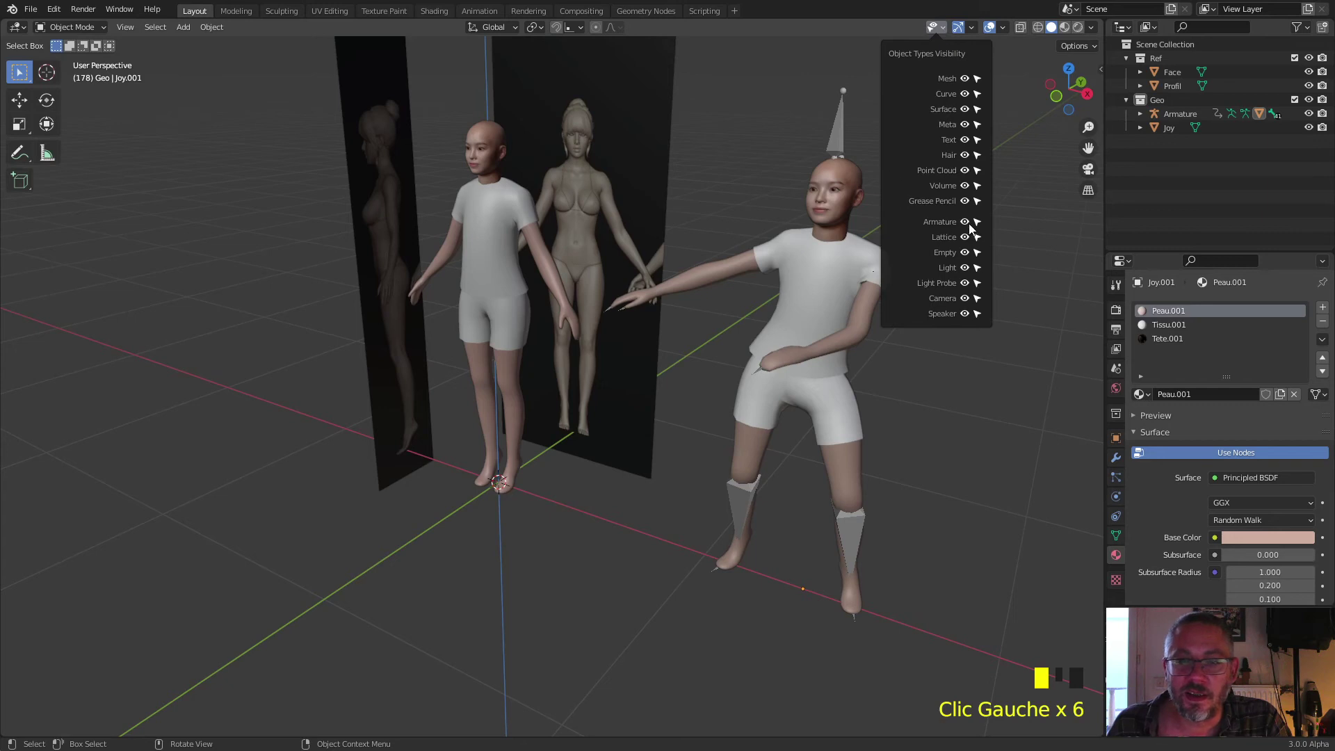
Step: Isolate the imported armature in local view, play its animation briefly, and return to the full scene
click(834, 138)
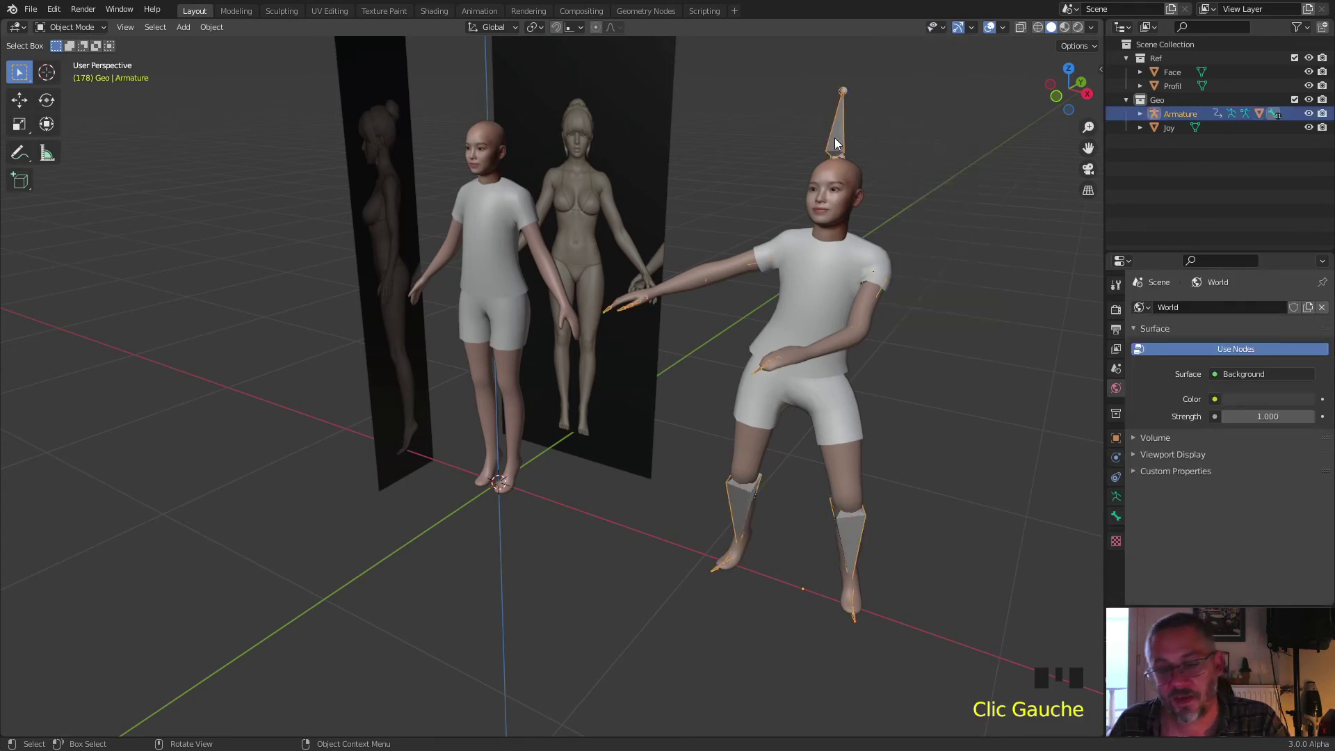
click(128, 32)
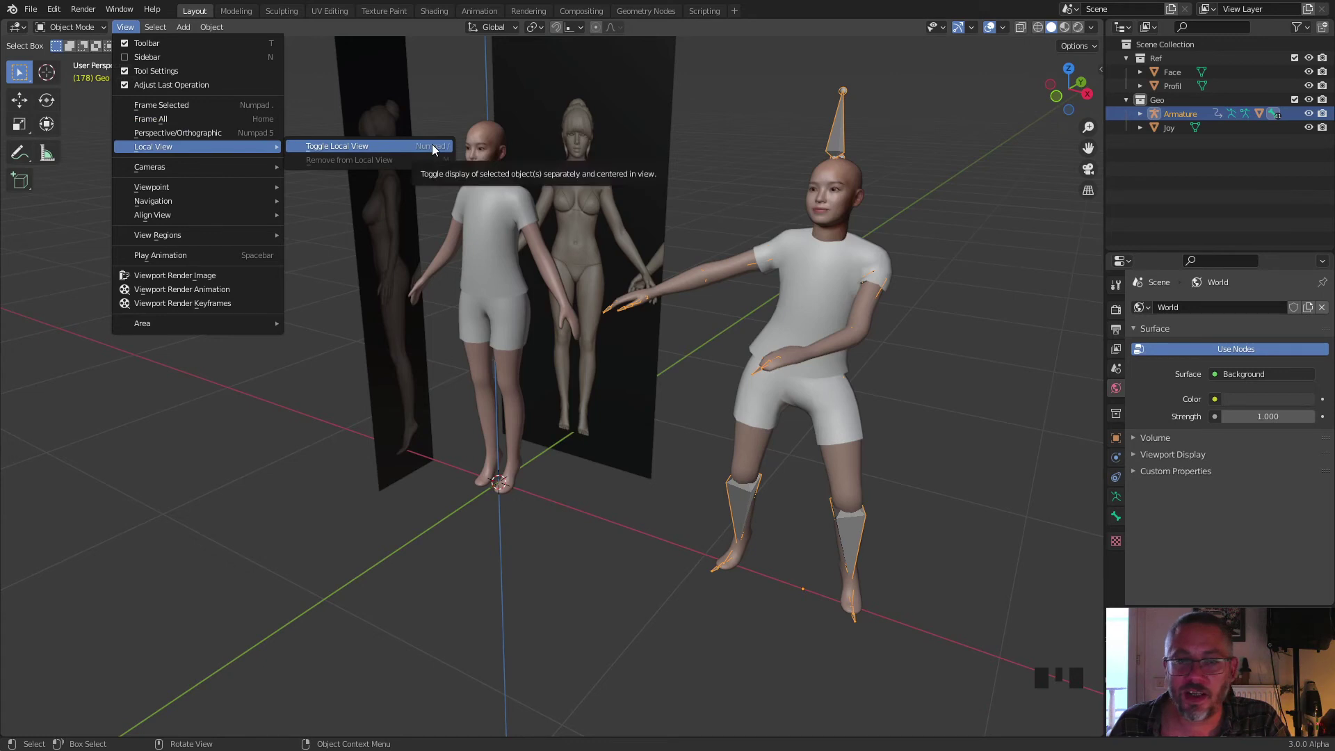
key(KP_Divide)
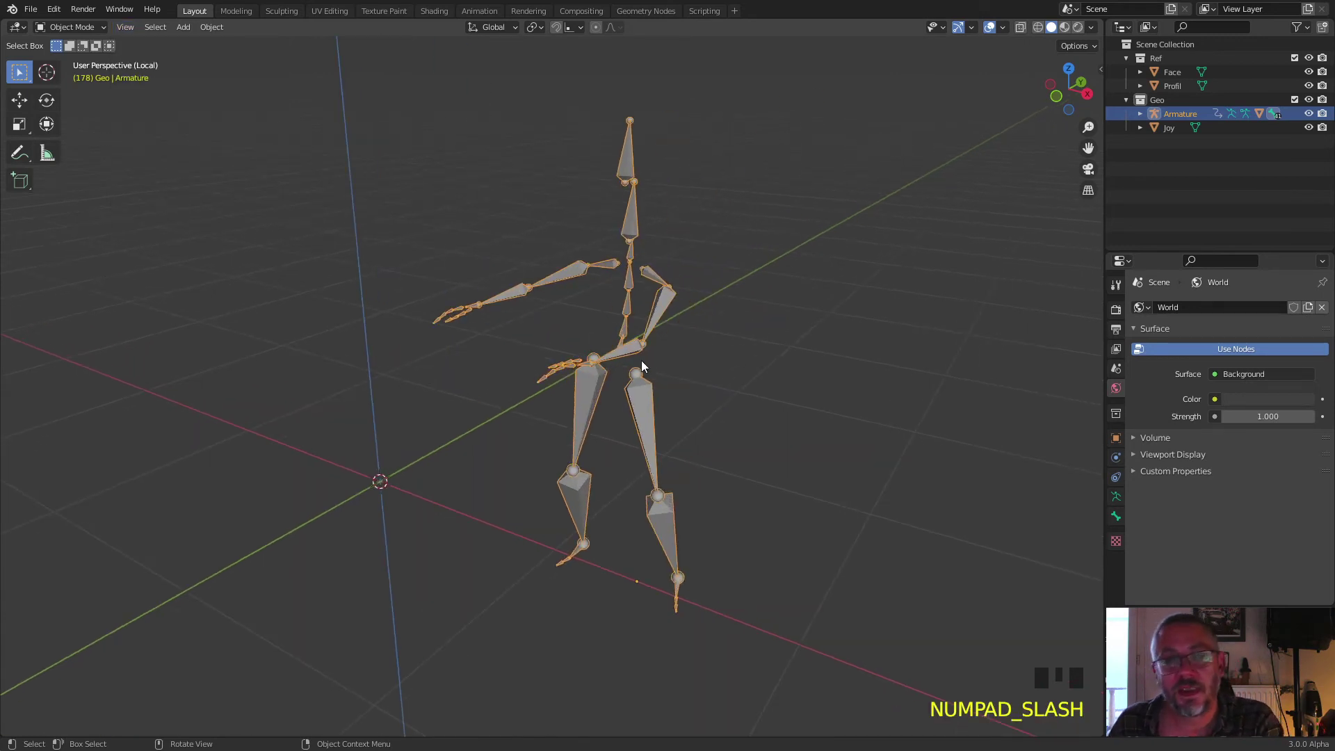
key(space)
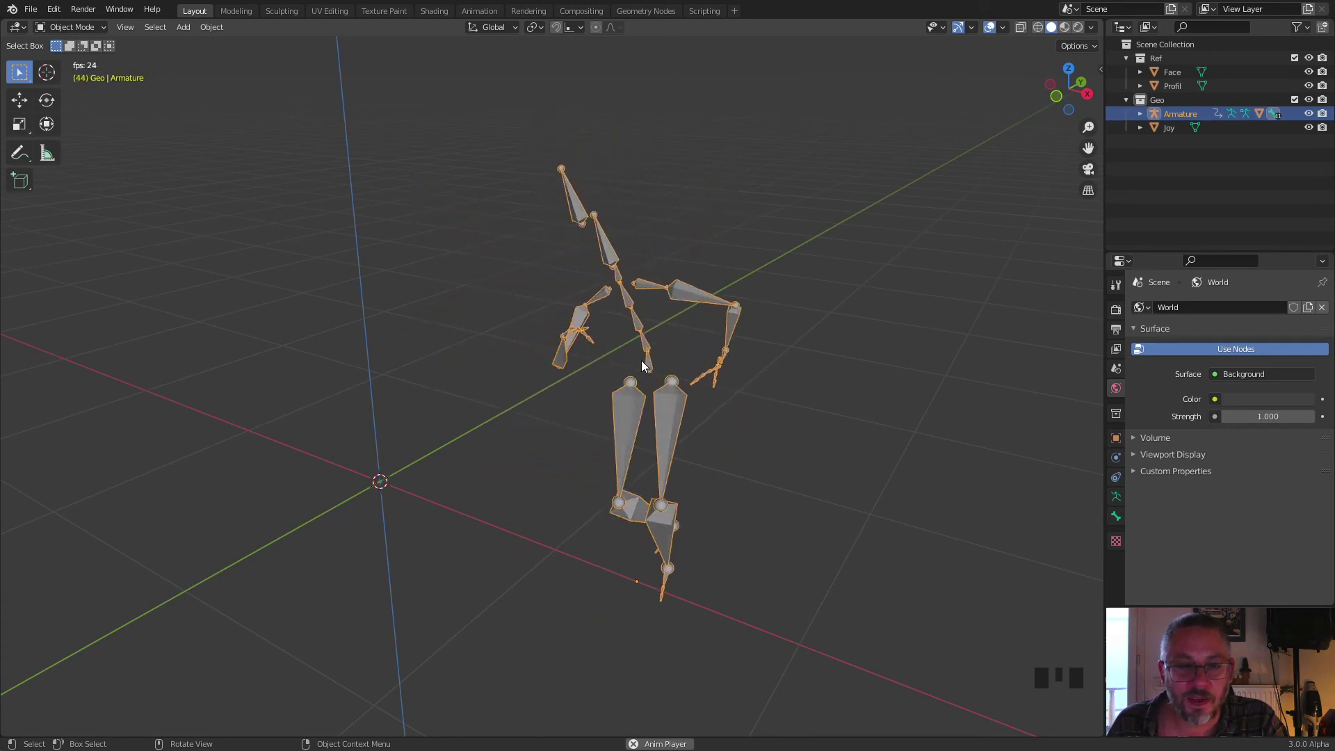
key(space)
key(KP_Divide)
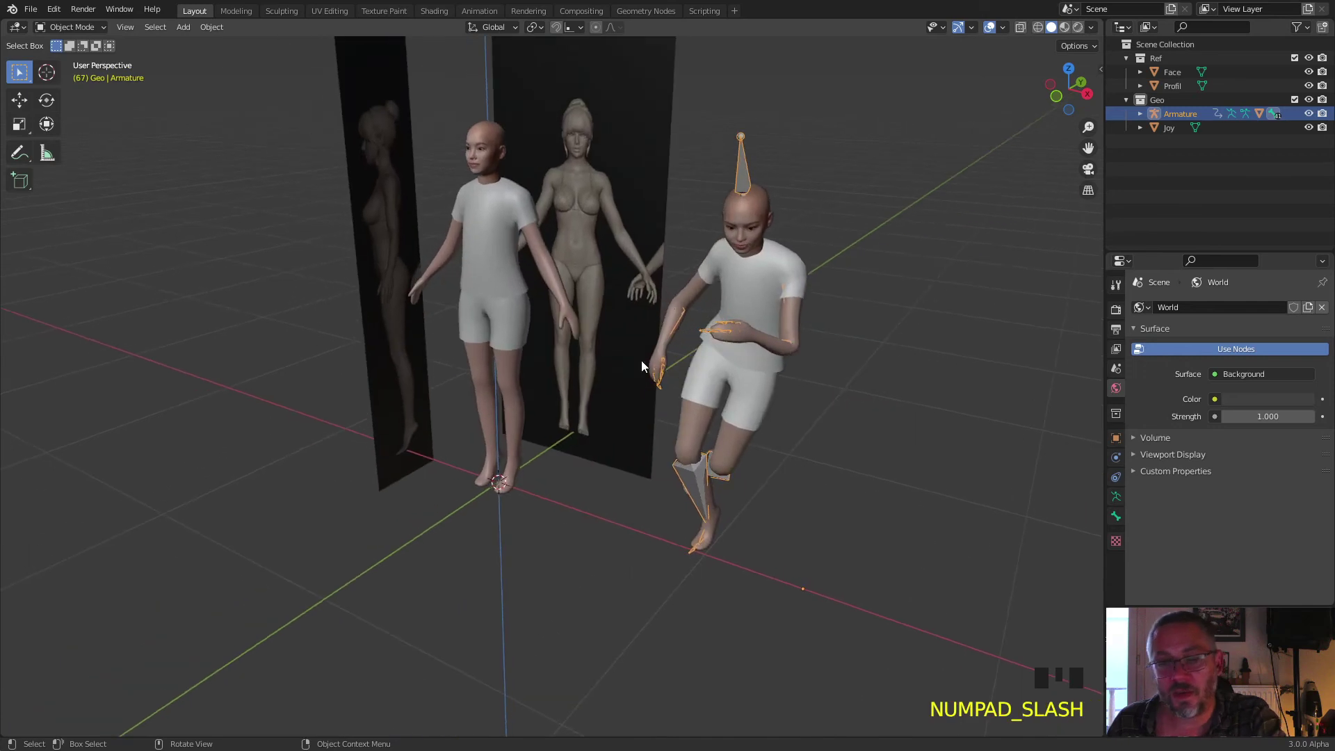
Step: Hide all armature objects in the viewport through the object type visibility settings
click(939, 27)
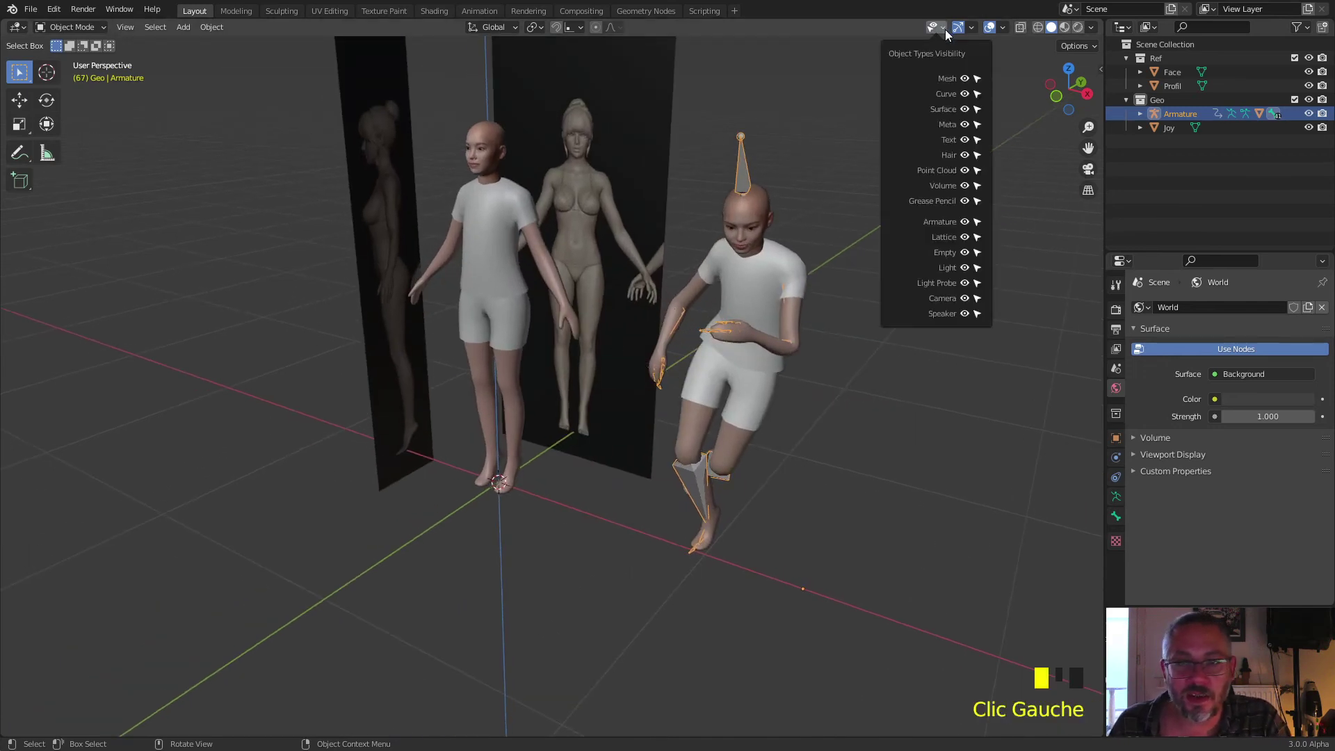
click(966, 223)
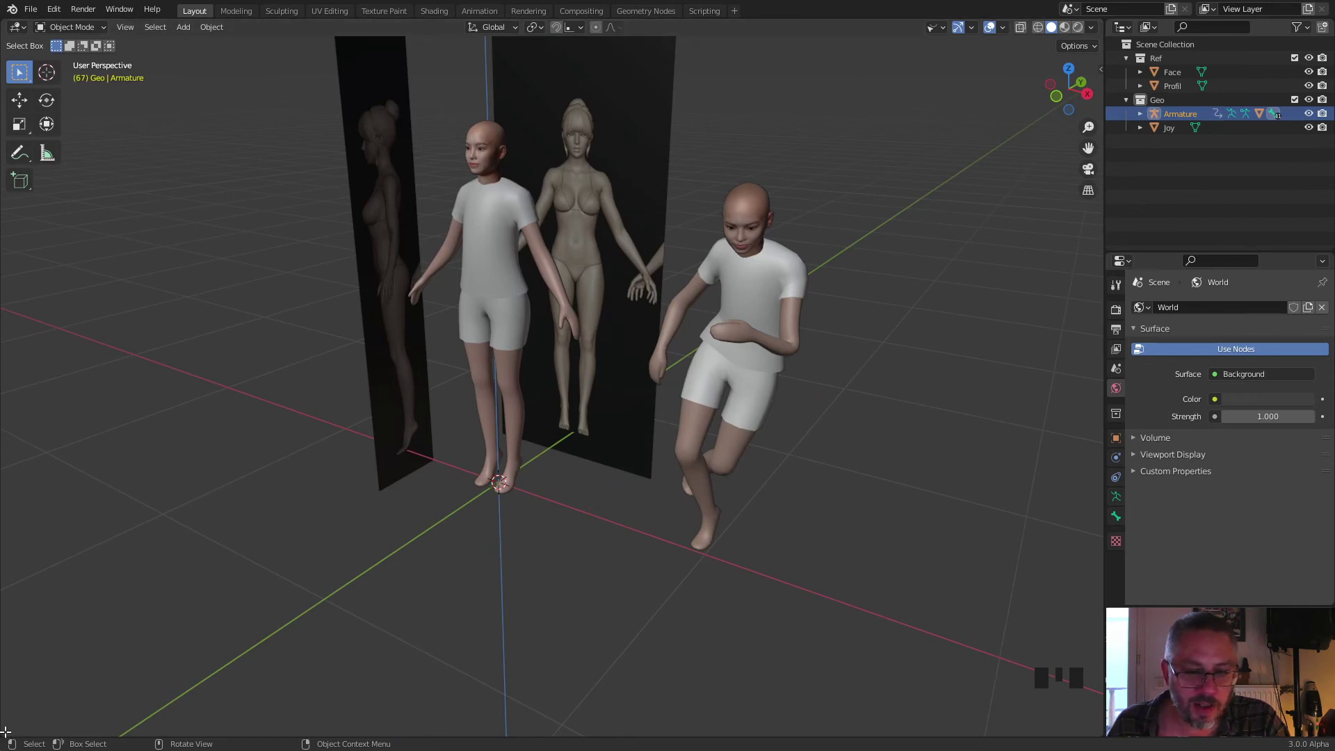
Step: Split the 3D viewport horizontally and turn the lower area into a Timeline editor
drag(1100, 732, 1083, 593)
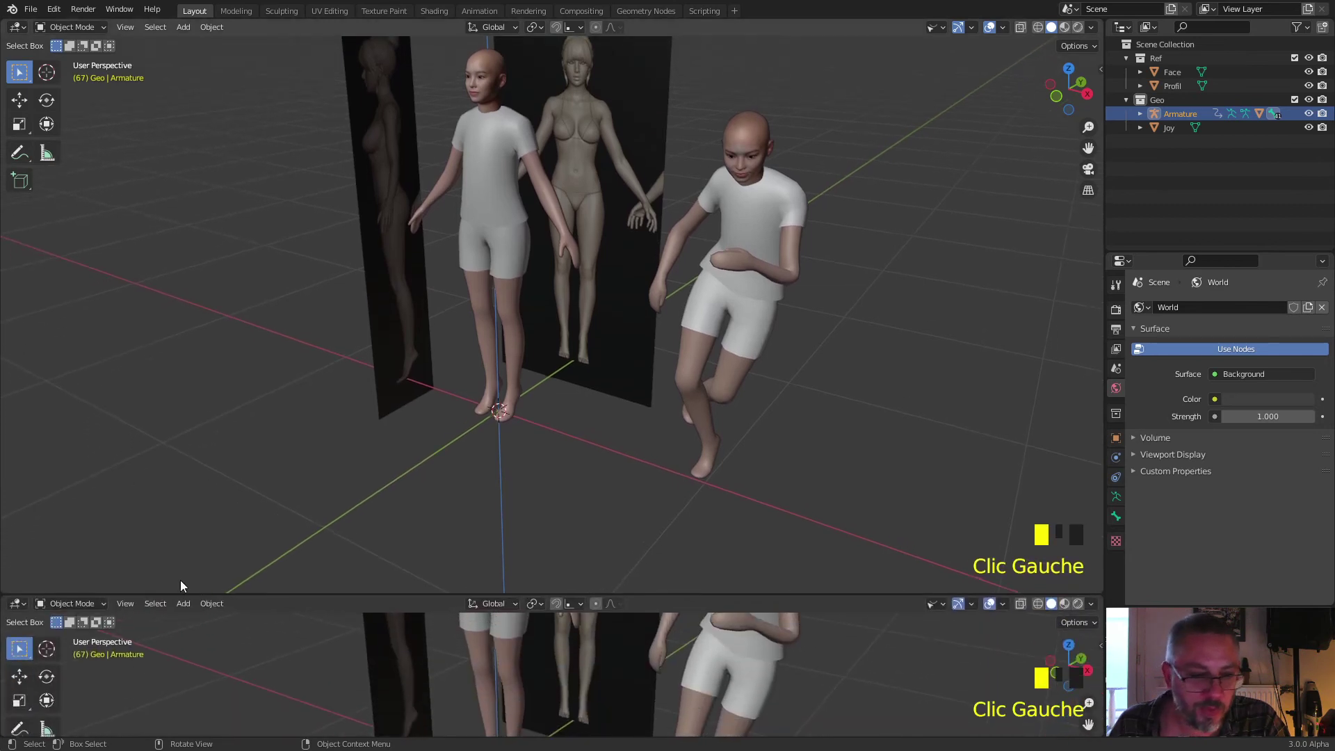
click(16, 603)
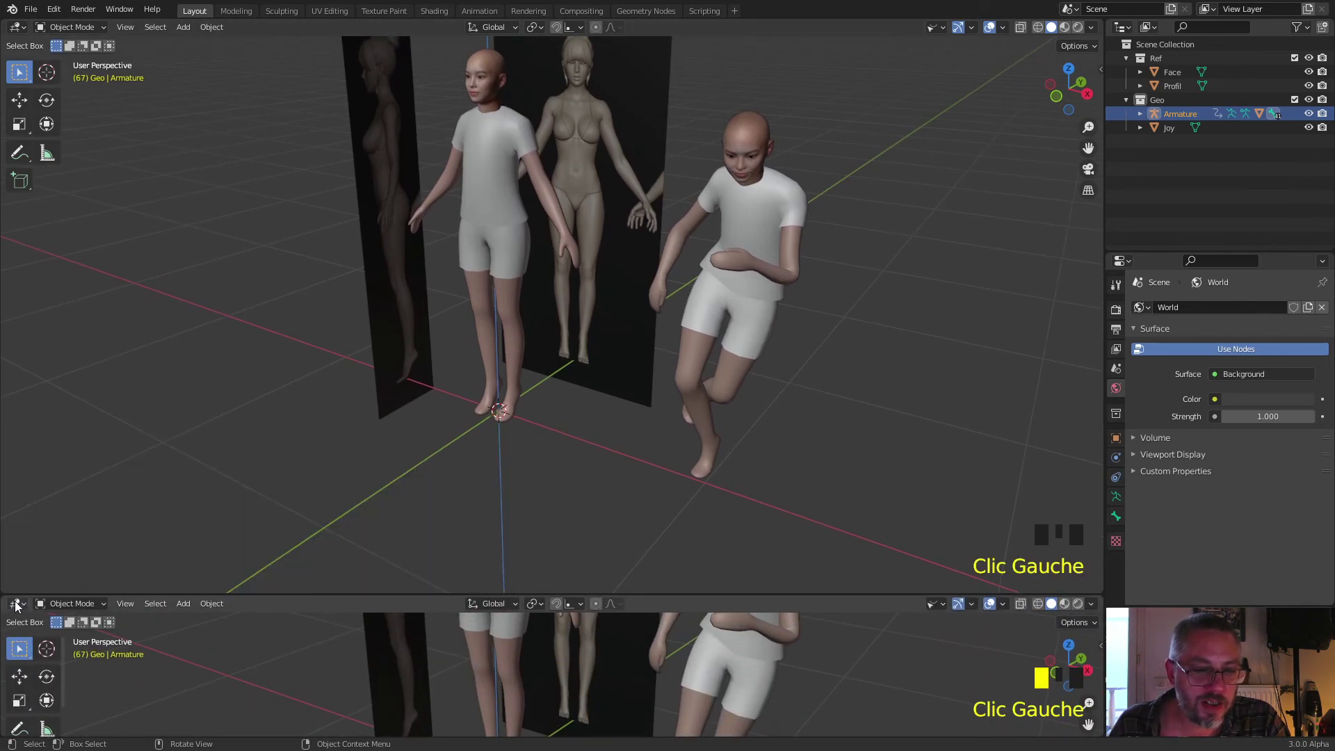
click(16, 603)
click(15, 605)
click(17, 604)
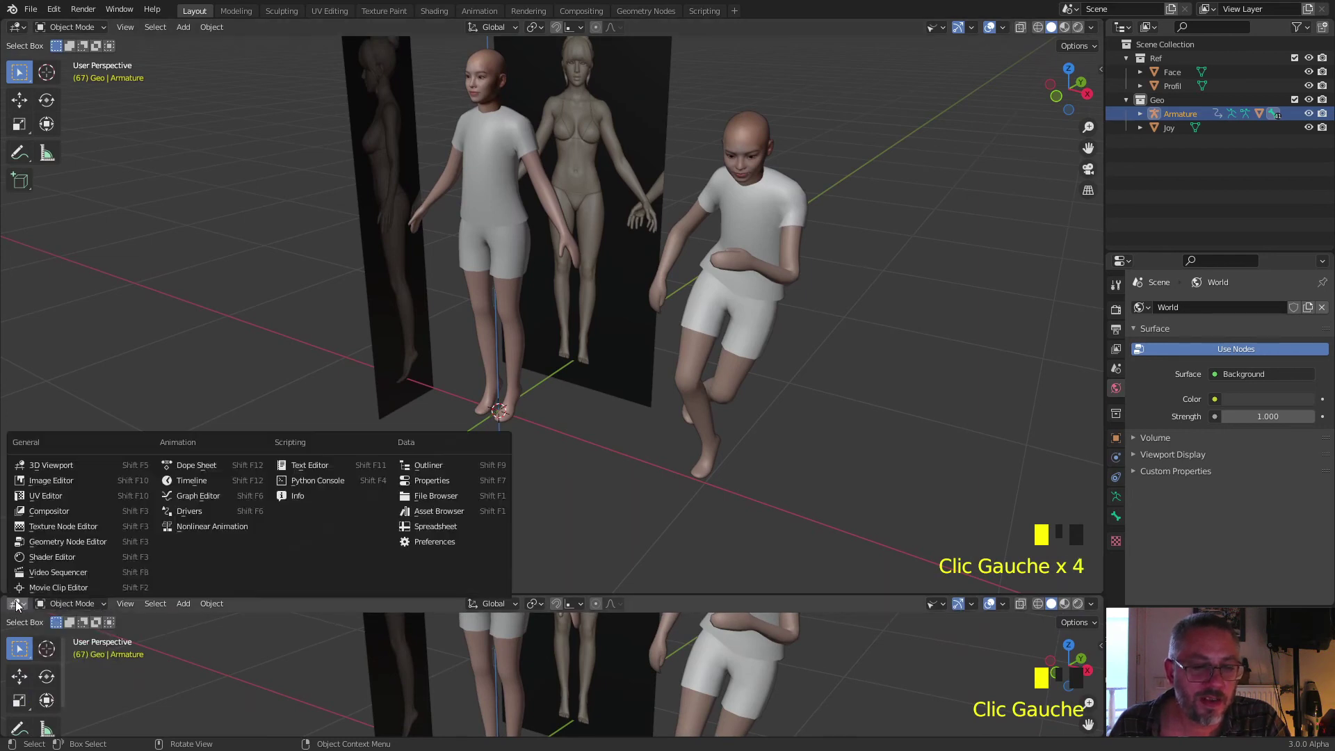
click(195, 487)
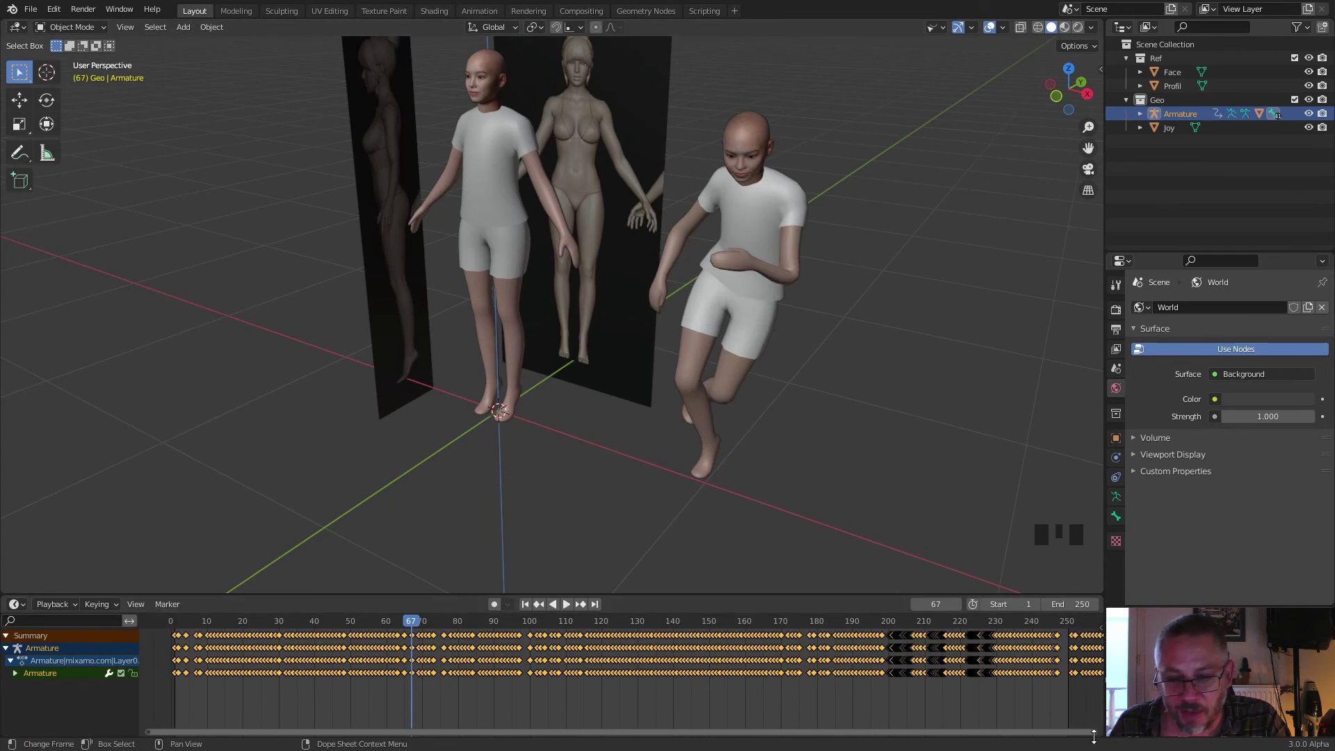
Step: Set the scene's end frame to 670, matching the last keyframe, and play the dance with the avatars seen from the front
drag(1096, 732, 873, 732)
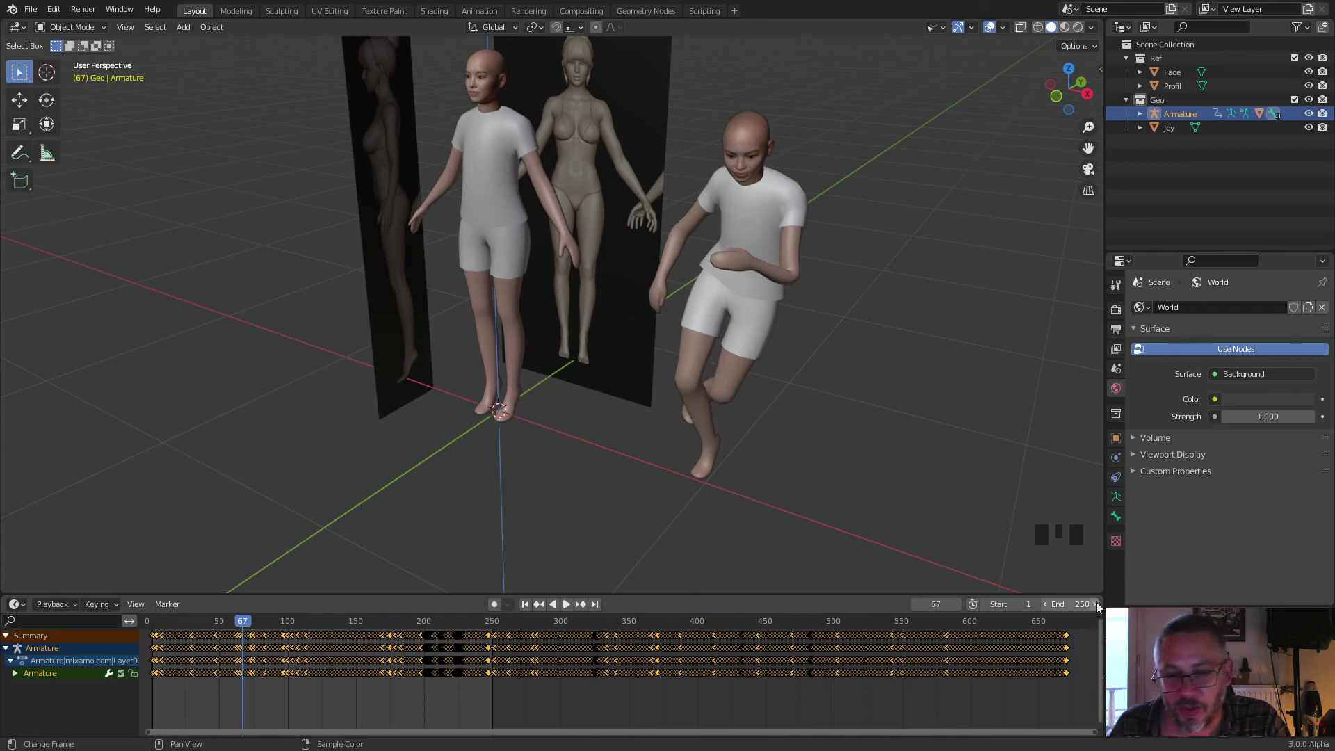
key(space)
click(1068, 622)
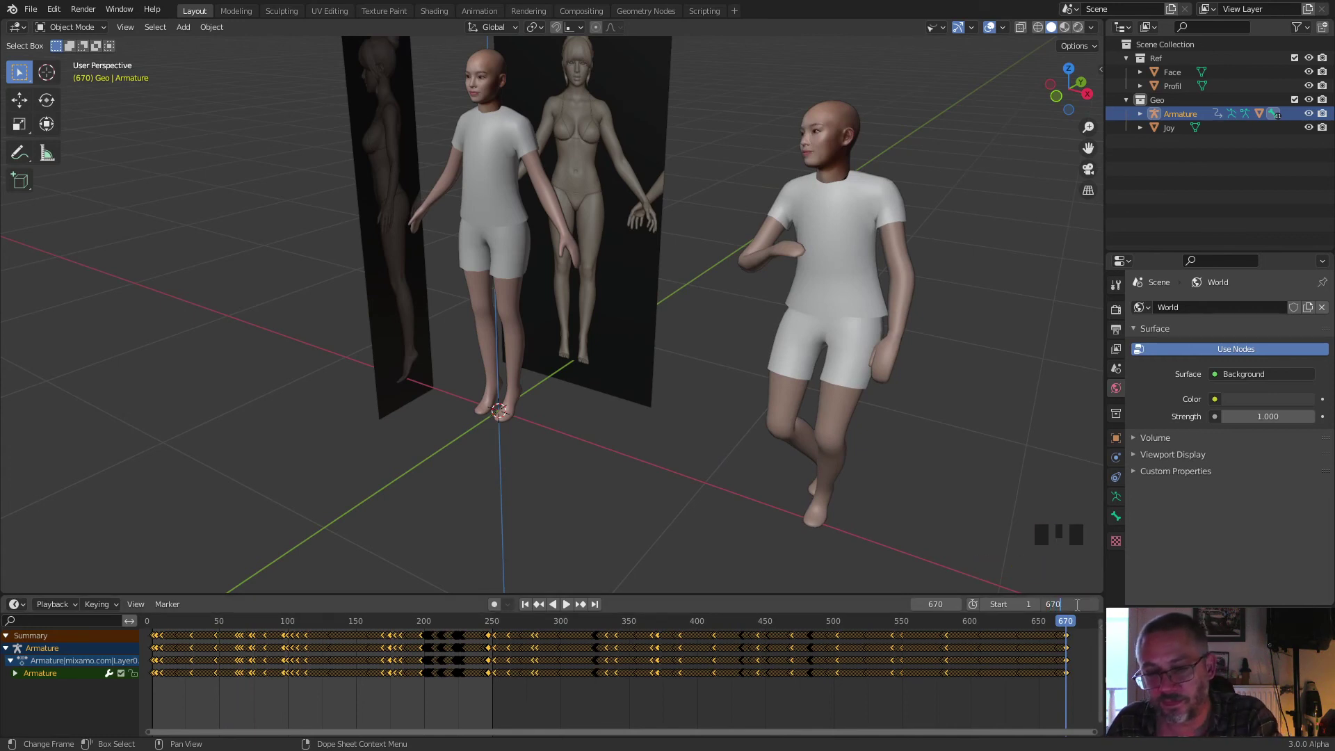
key(Return)
middle_drag(641, 453, 728, 411)
key(space)
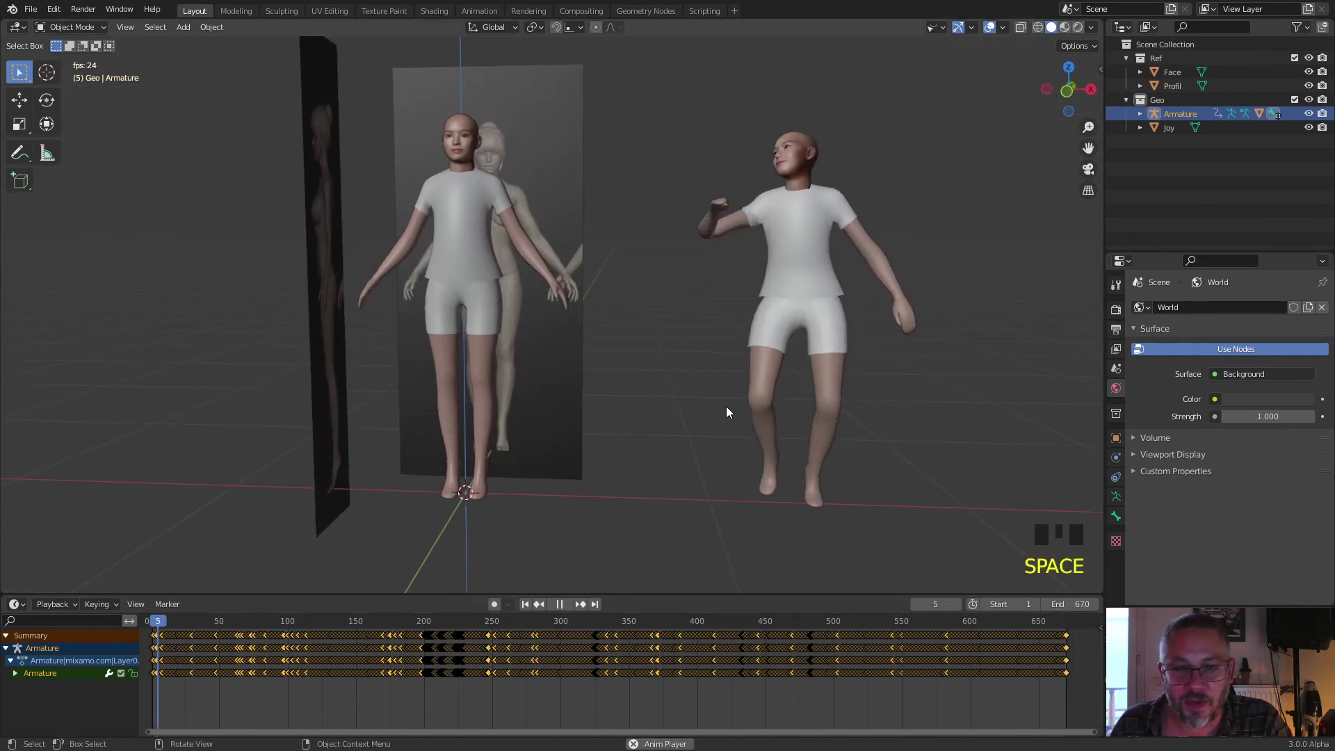